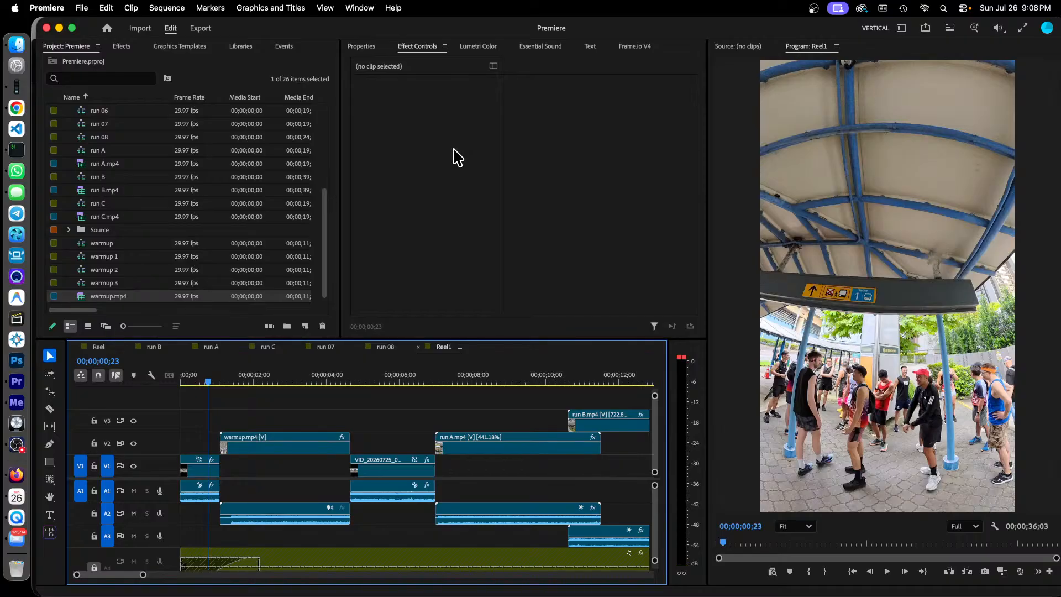
Step: Switch to Chrome, open a window under the appkaki.com profile and load instagram.com
left_click(196, 468)
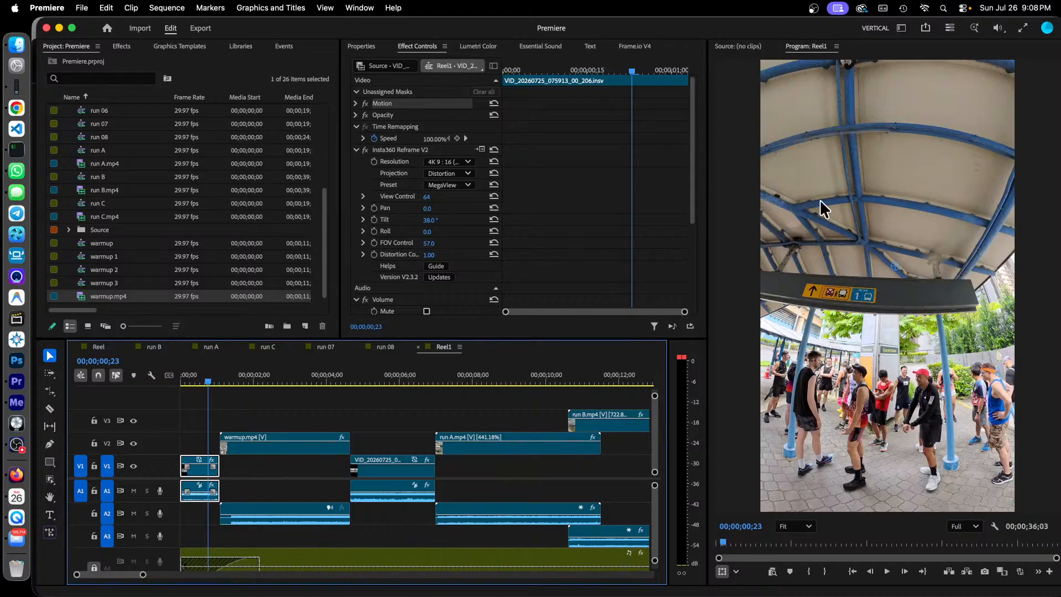
left_click(16, 110)
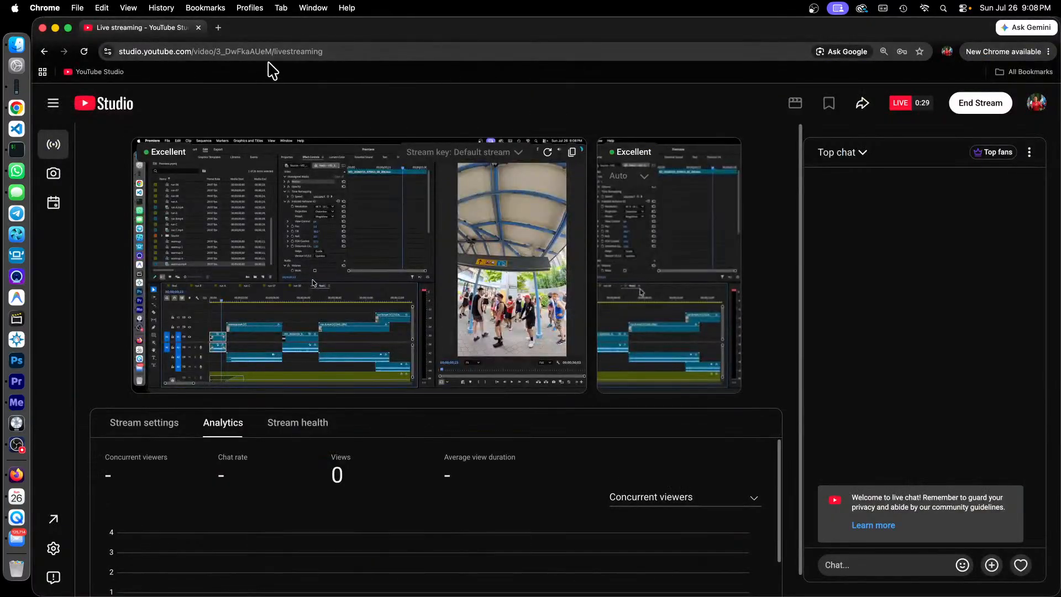
right_click(13, 109)
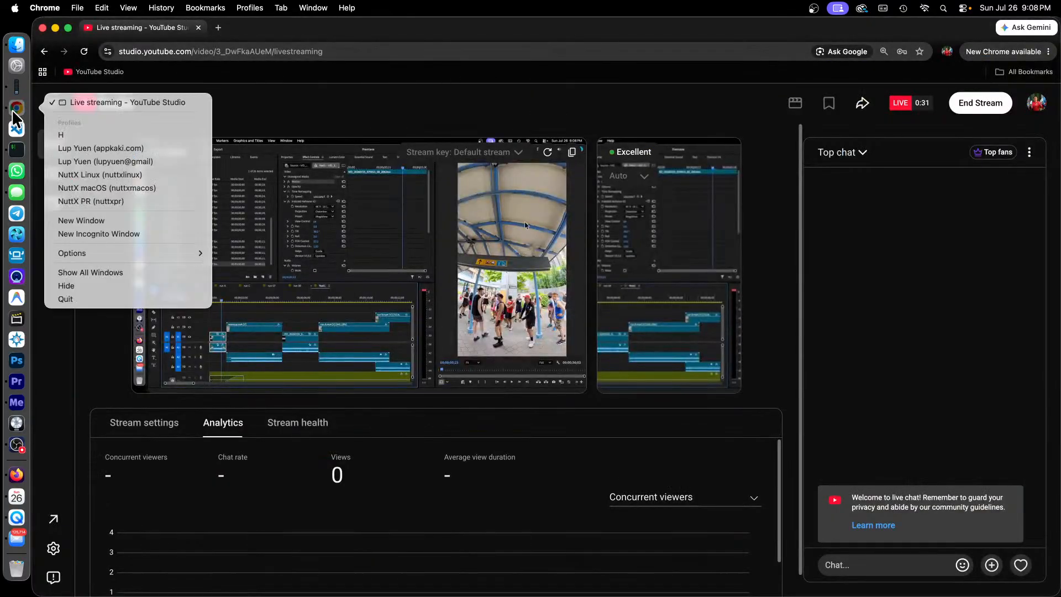
left_click(146, 148)
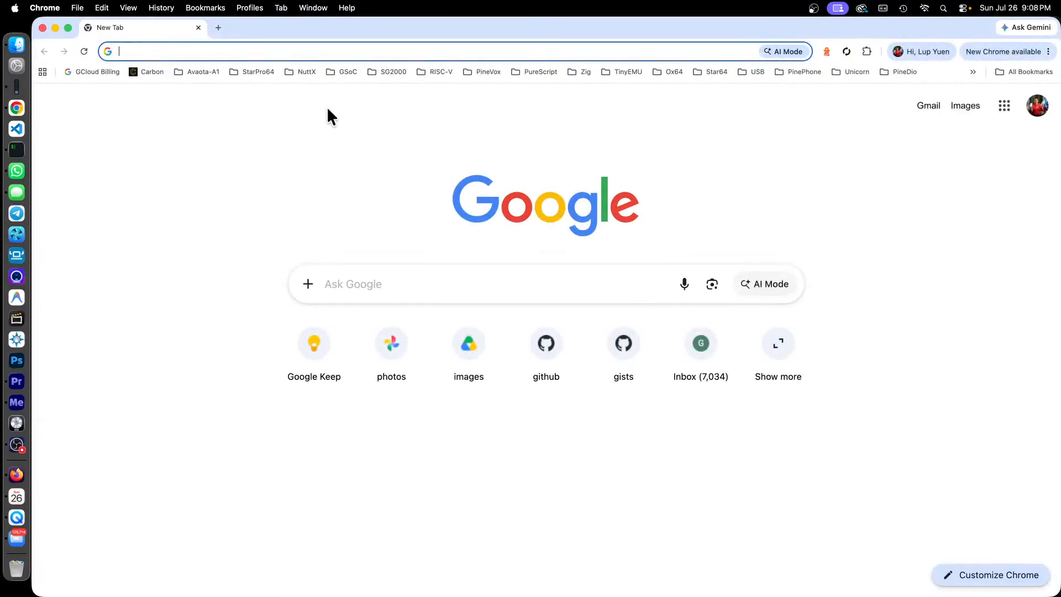
type("instagram.com")
key("Return")
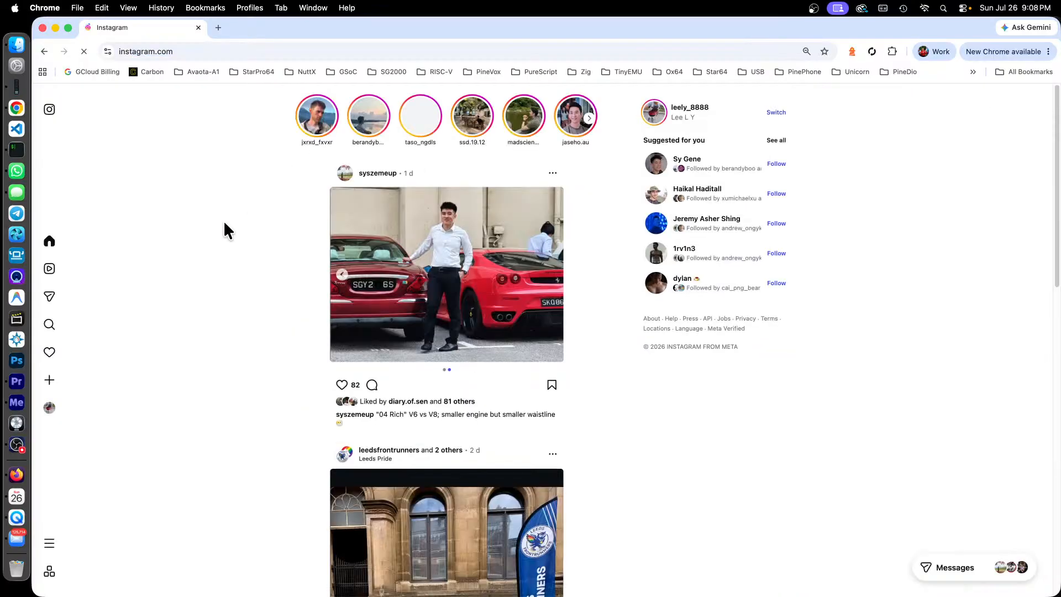
Step: Open the account's own Instagram profile and look through its published reels
left_click(40, 412)
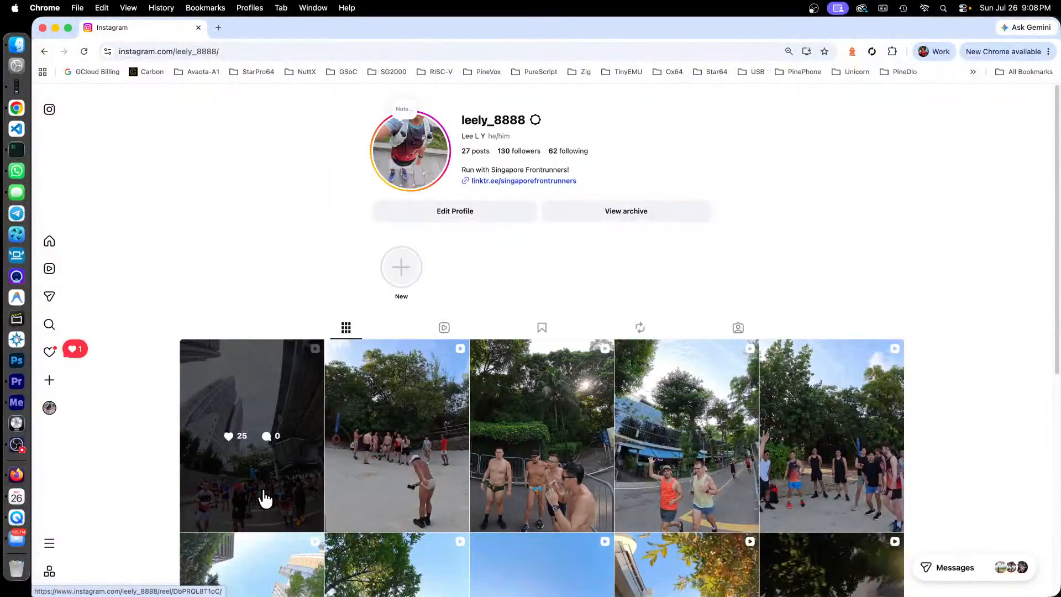
left_click(444, 329)
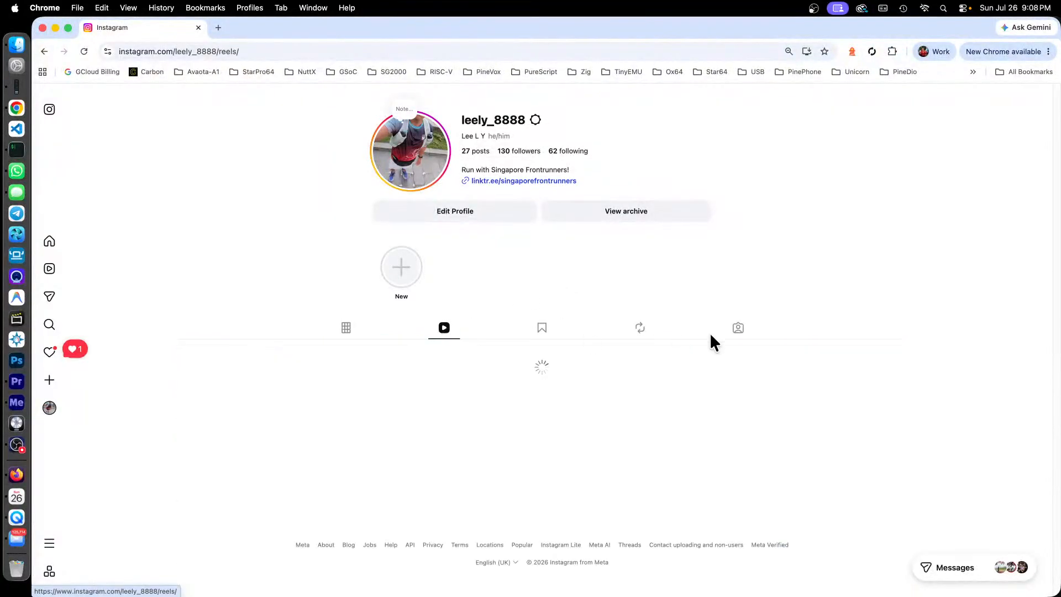
scroll(910, 322, "down", 2)
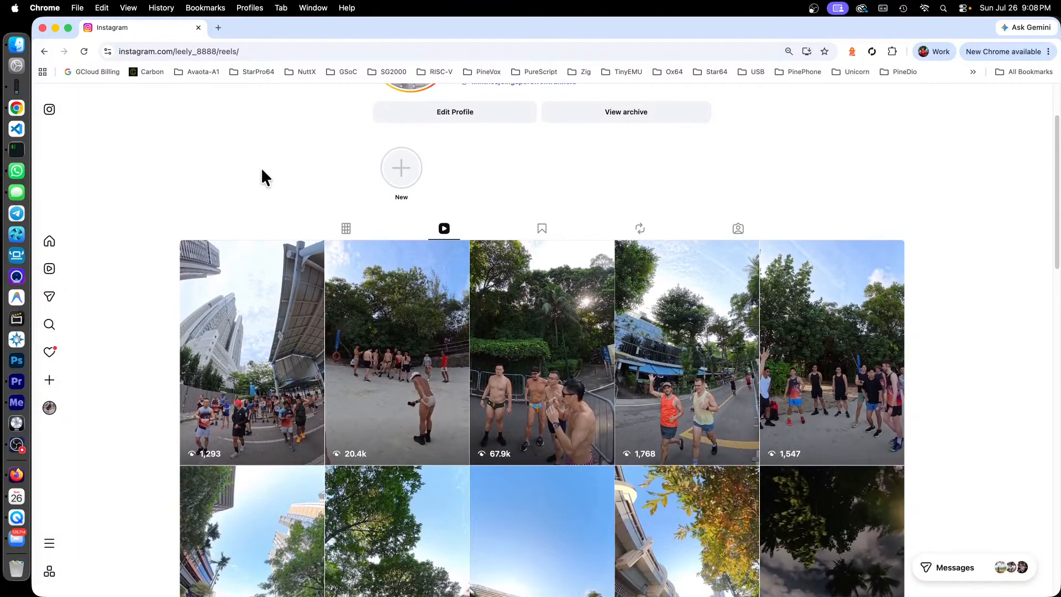
scroll(262, 171, "down", 2)
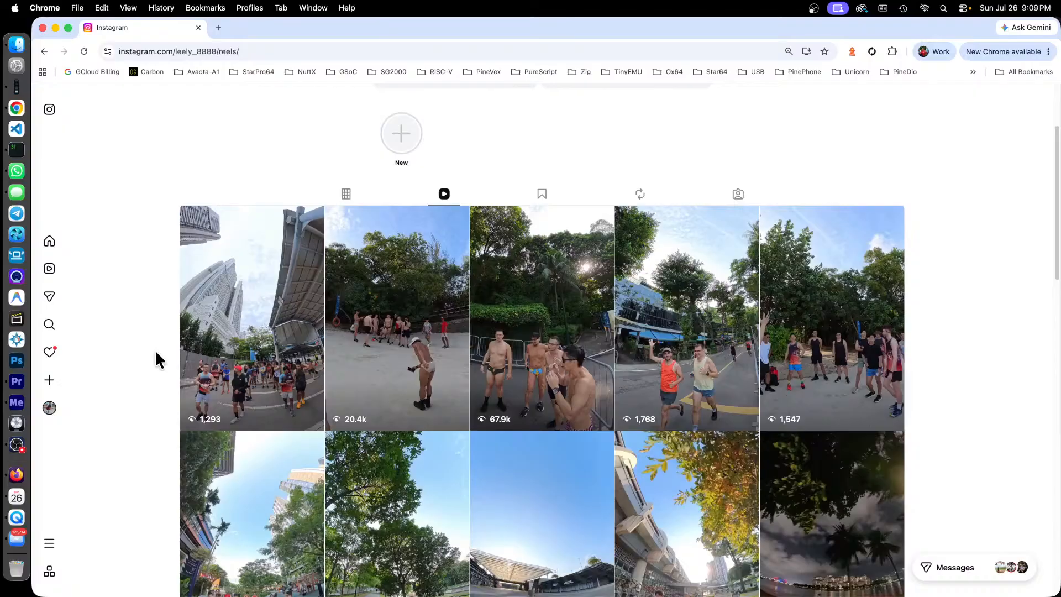
Step: In Finder, open the "2026-07-25 Sunset Way Run" folder inside video360, with the window moved and widened to show full file names
left_click(17, 44)
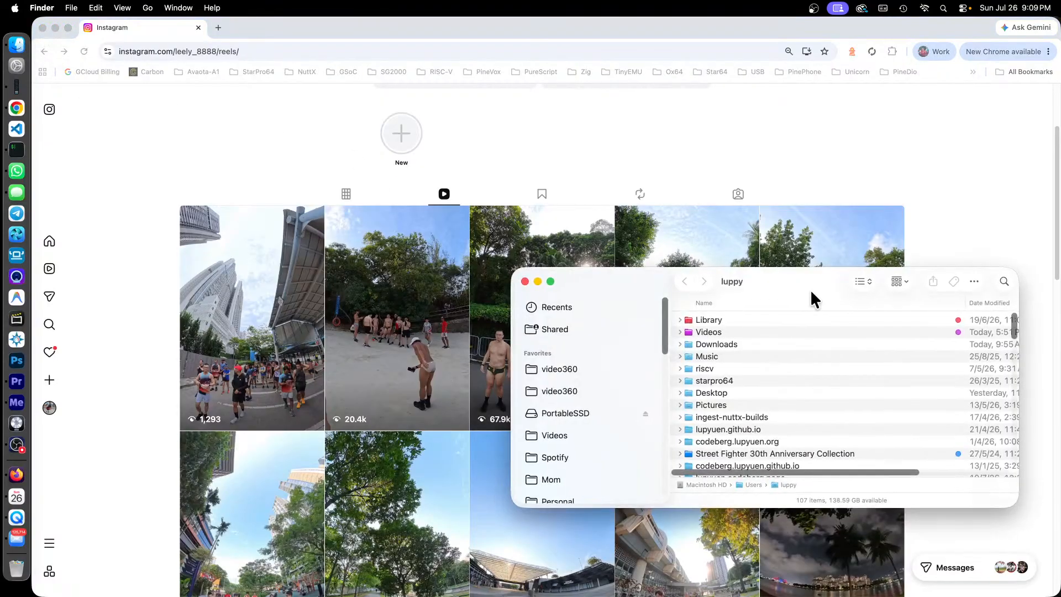
left_click_drag(810, 289, 451, 259)
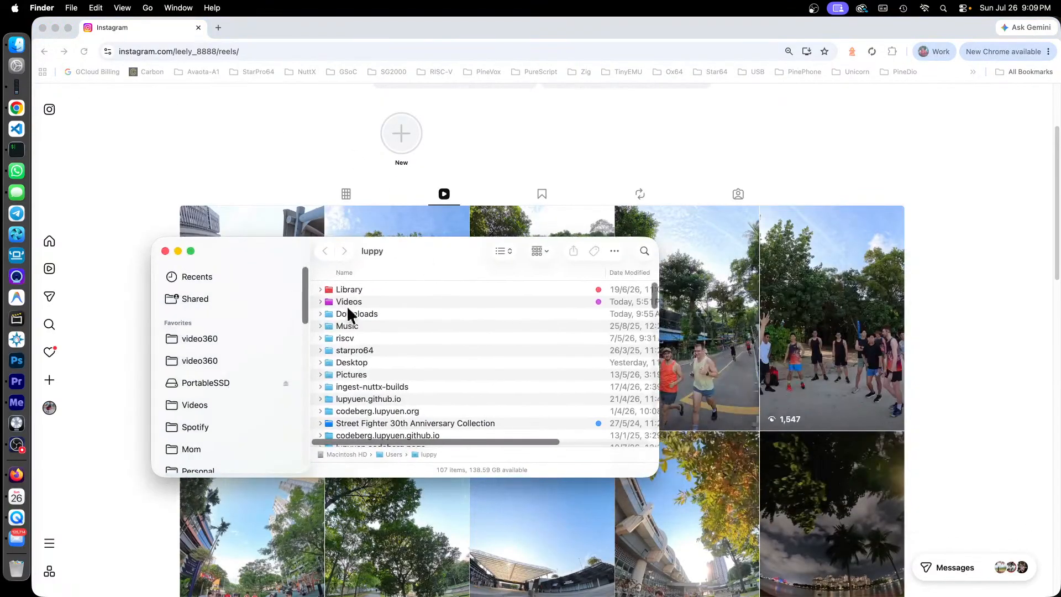
left_click(211, 337)
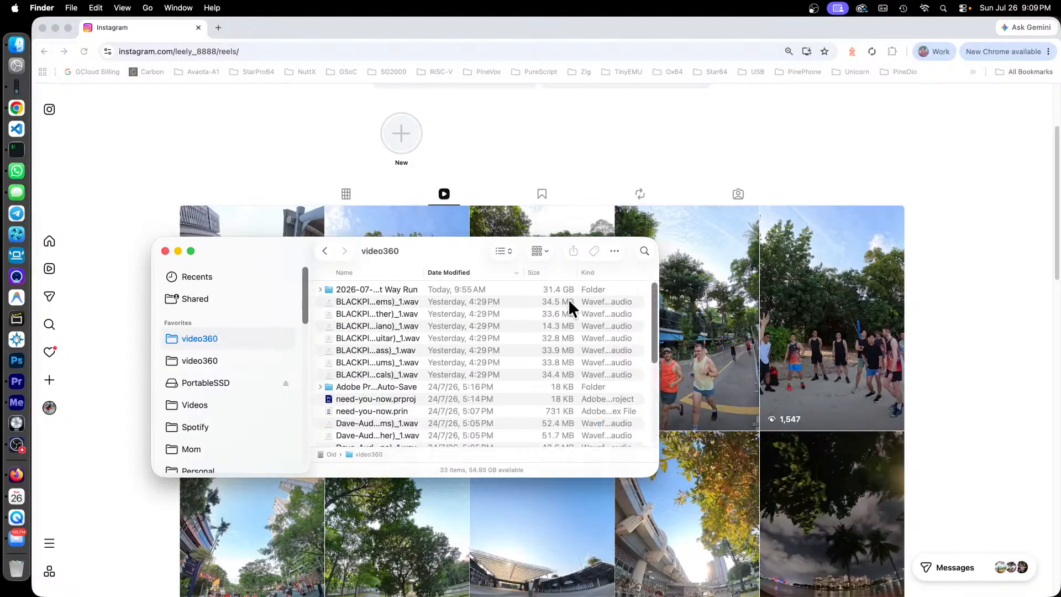
left_click_drag(657, 323, 877, 329)
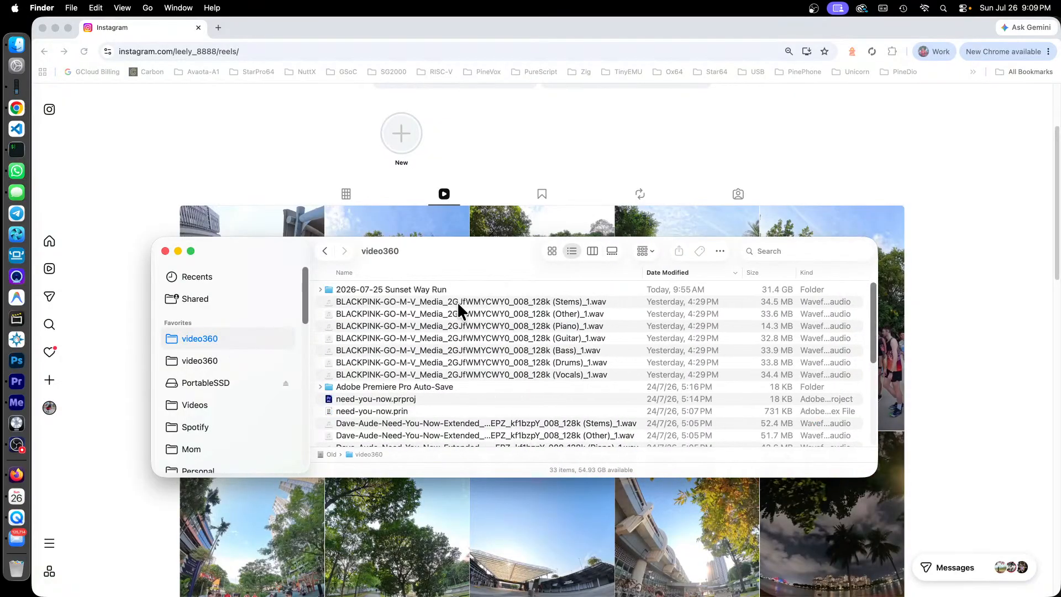
double_click(422, 289)
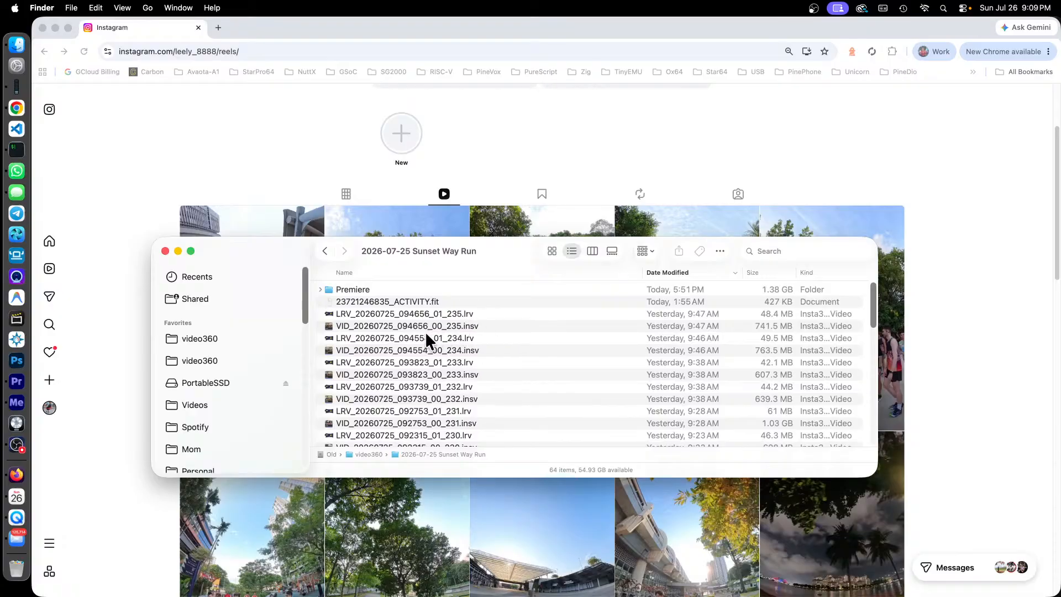
Step: Switch to the YouTube Studio window and open the details of the short "Sunset Way Run (1 of 2)" in a new tab
key("ctrl+Up")
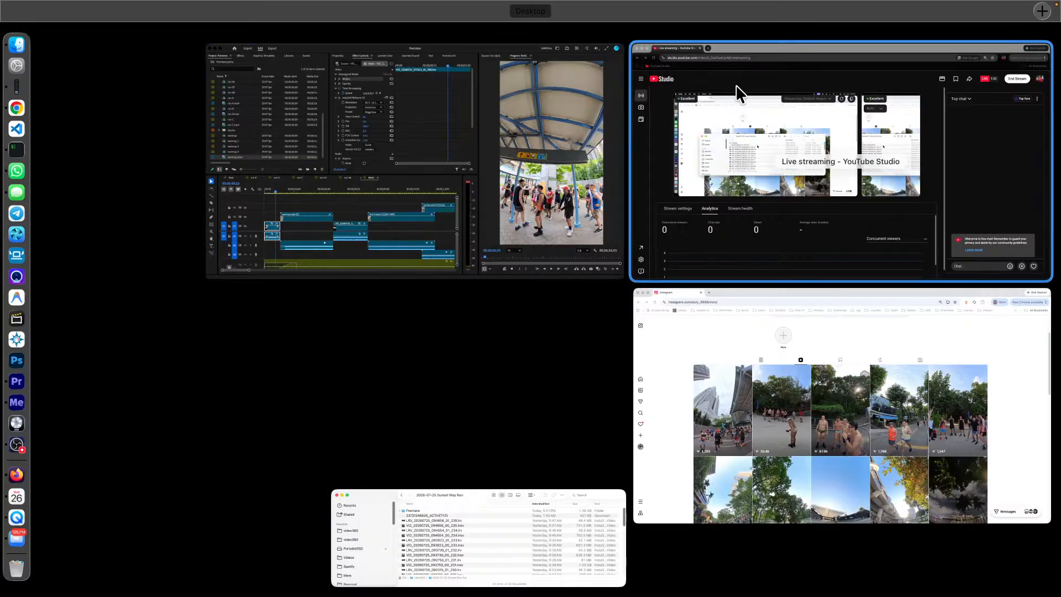
left_click(757, 61)
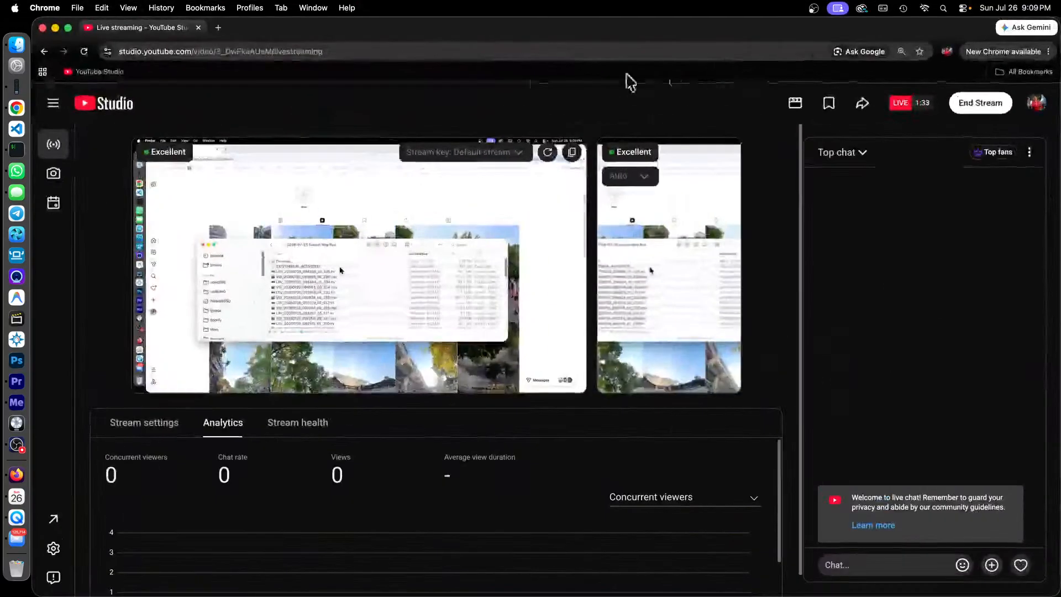
left_click(218, 28)
left_click(91, 73)
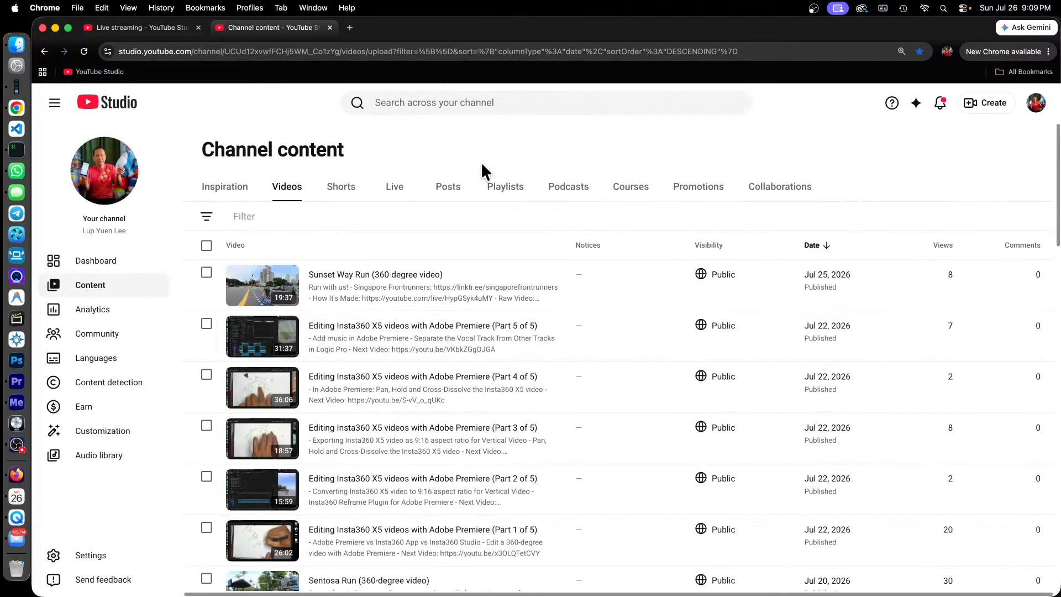
left_click(347, 192)
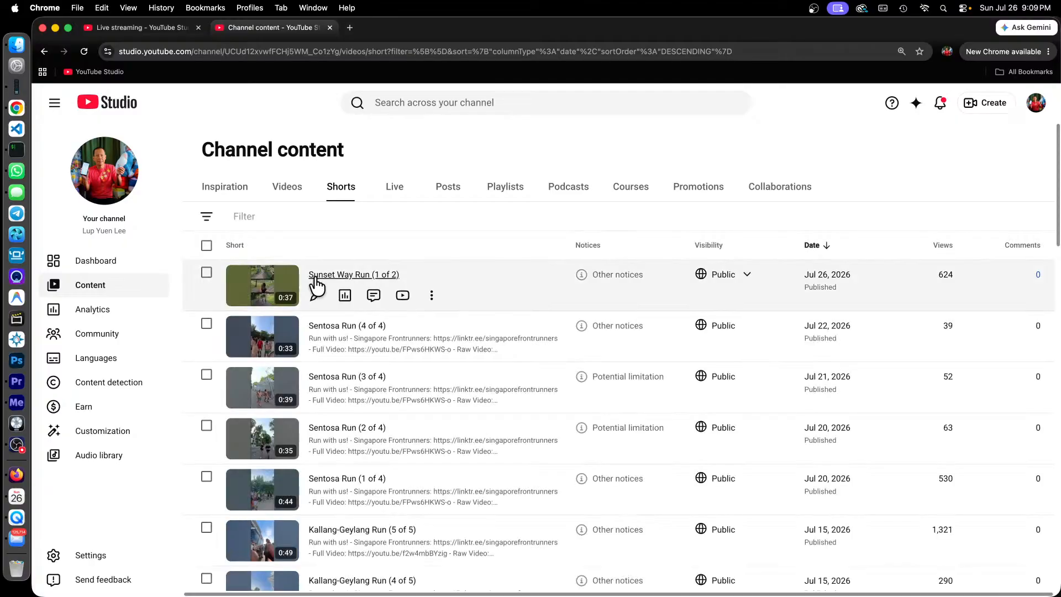
left_click(360, 277)
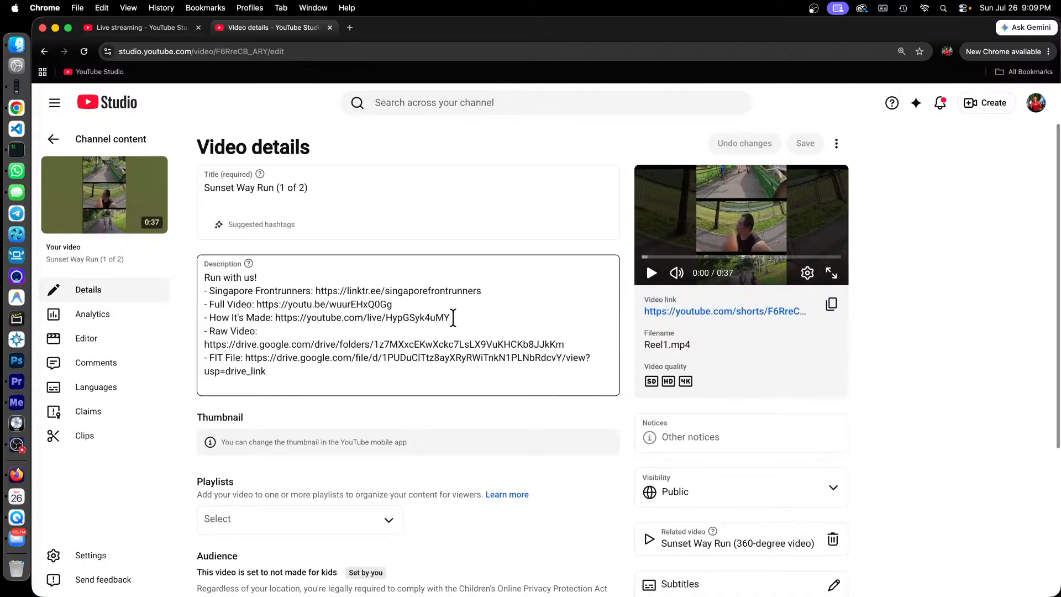
Step: Open the Raw Video Google Drive link from the short's description
left_click_drag(471, 320, 391, 320)
left_click(390, 328)
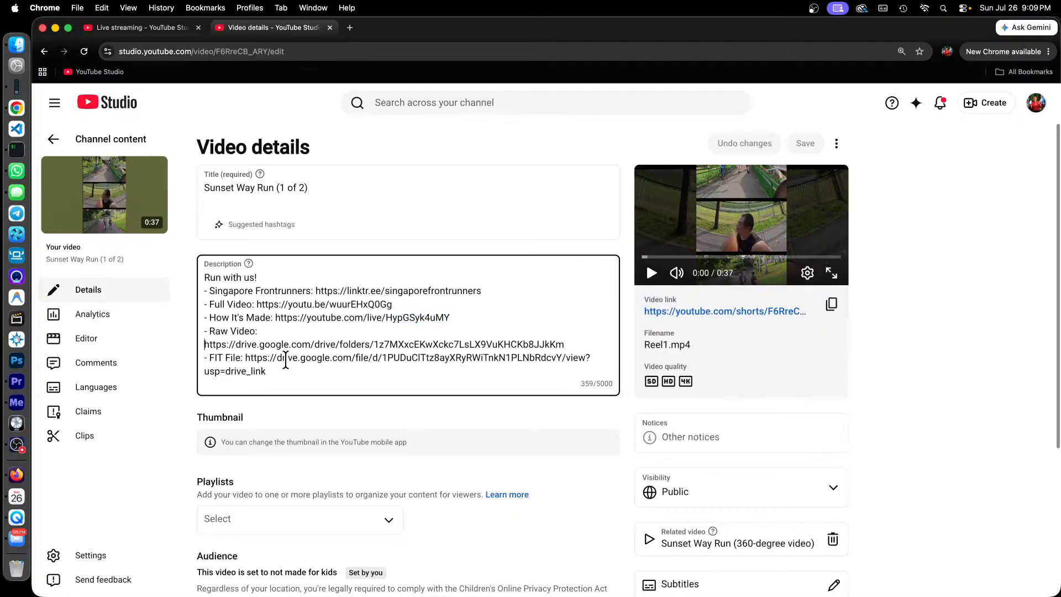
left_click_drag(584, 346, 204, 348)
right_click(279, 348)
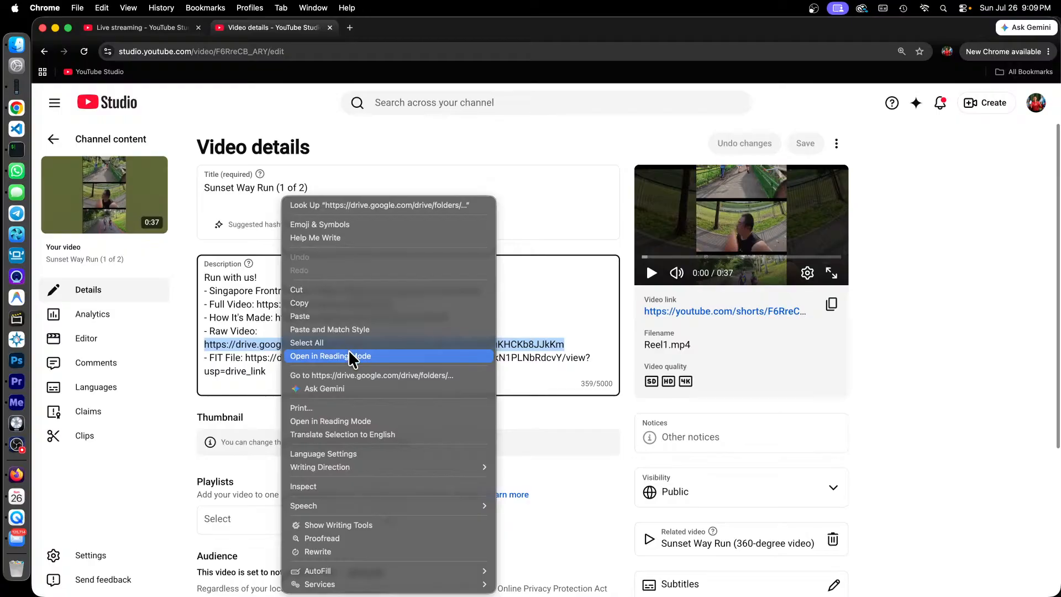
left_click(356, 374)
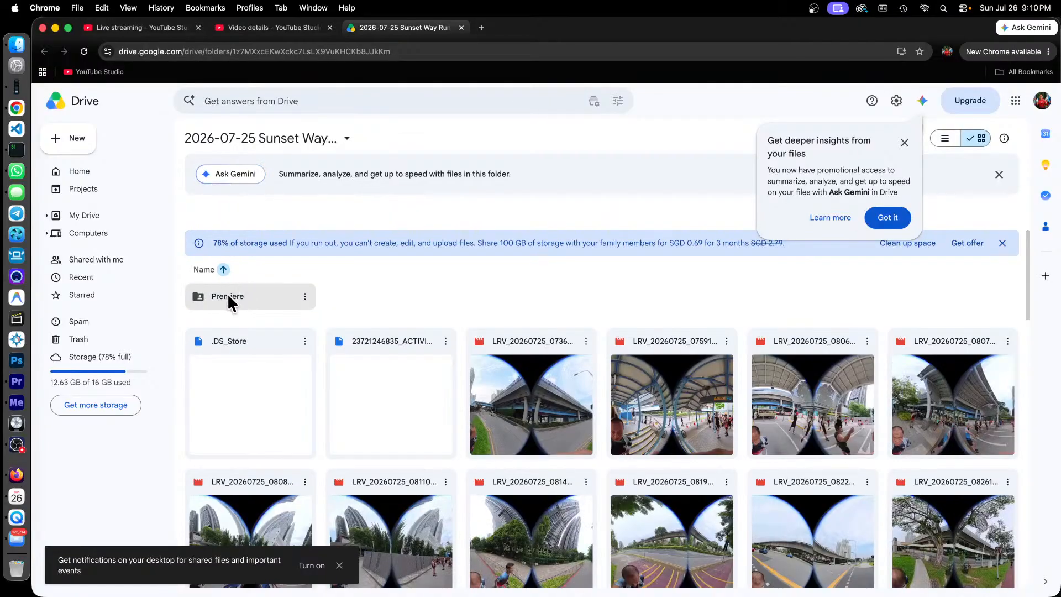
Step: Open the Premiere subfolder in Drive, dismiss the Gemini notice and look over the shared project files
double_click(228, 297)
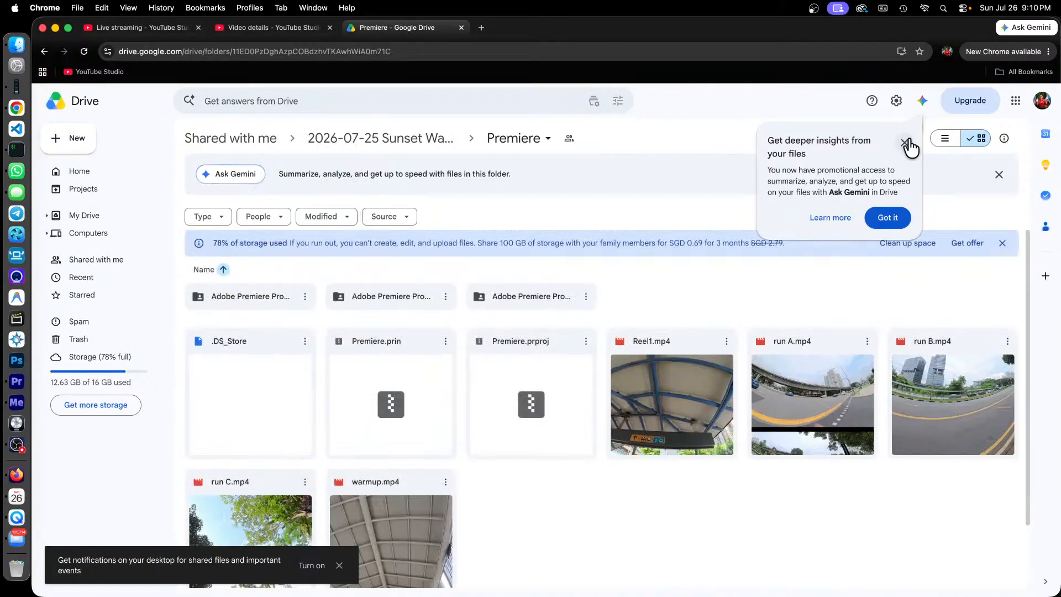
left_click(907, 143)
scroll(844, 243, "down", 2)
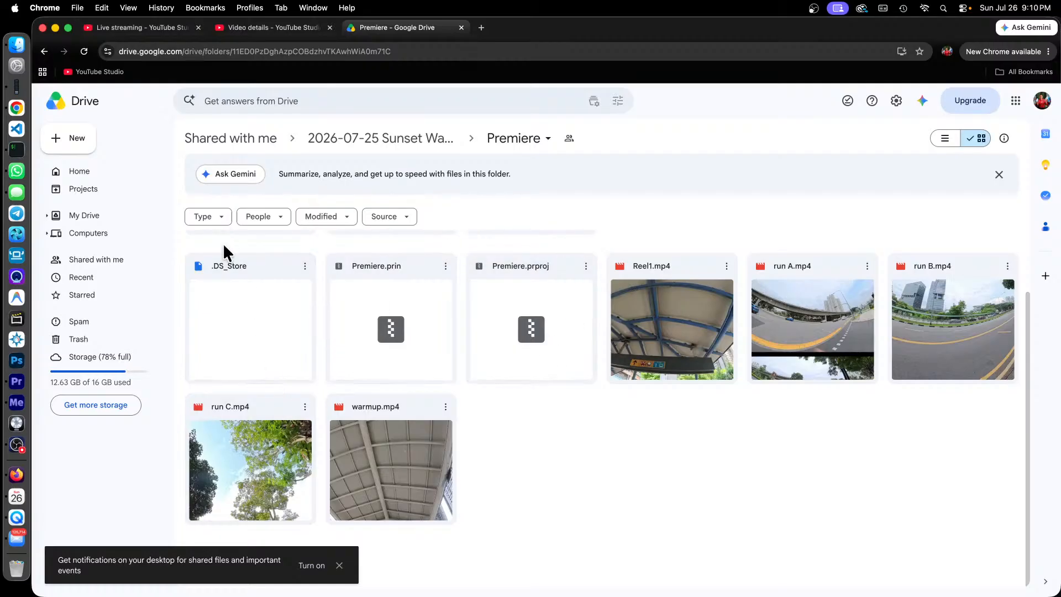
Step: Switch to Finder, open the local Premiere folder and open Reel1.mp4 in QuickTime Player
left_click(18, 49)
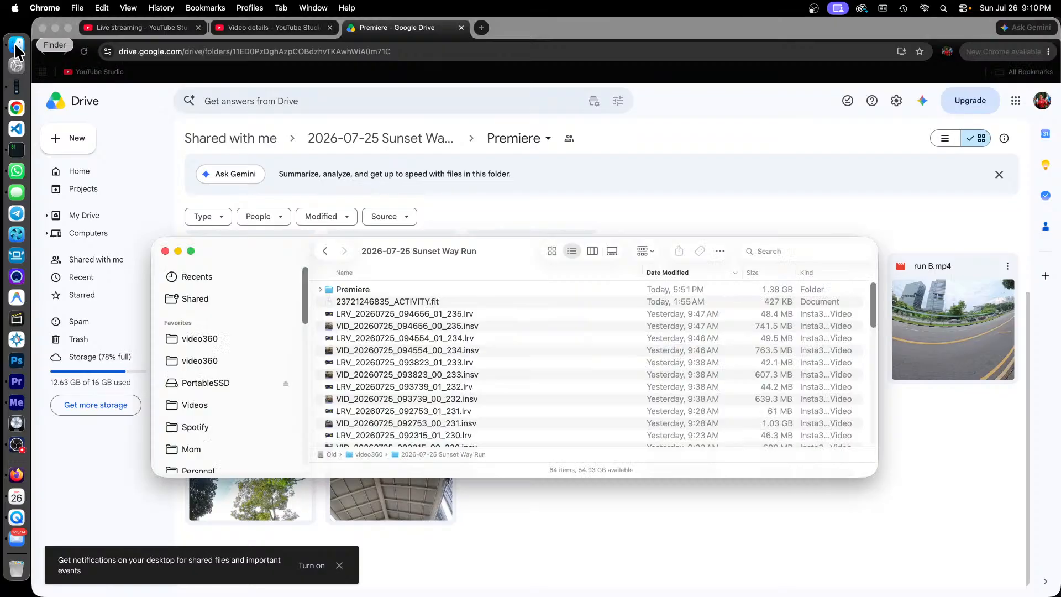
double_click(363, 289)
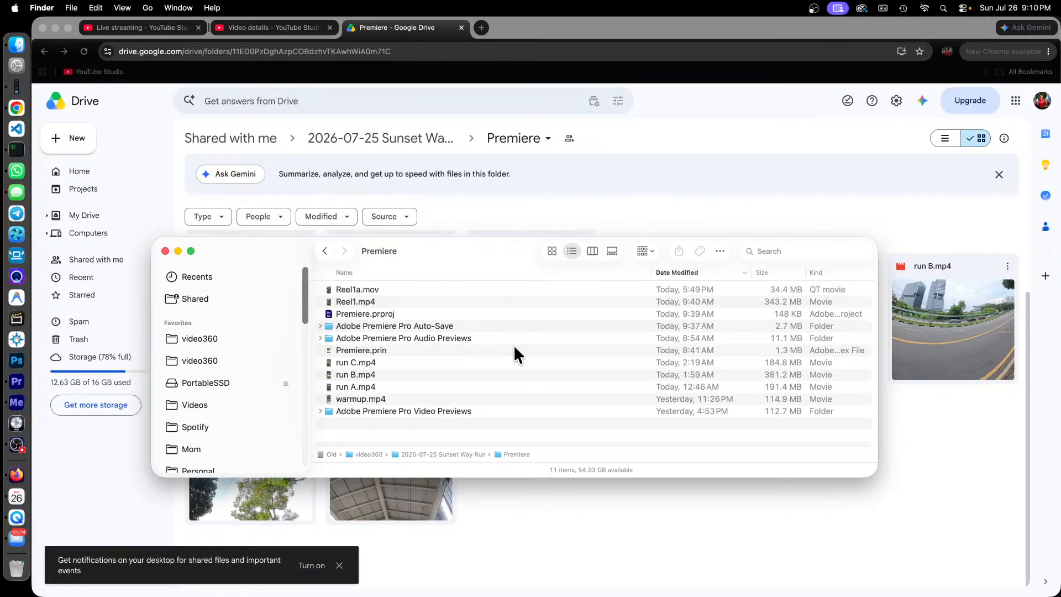
left_click(374, 302)
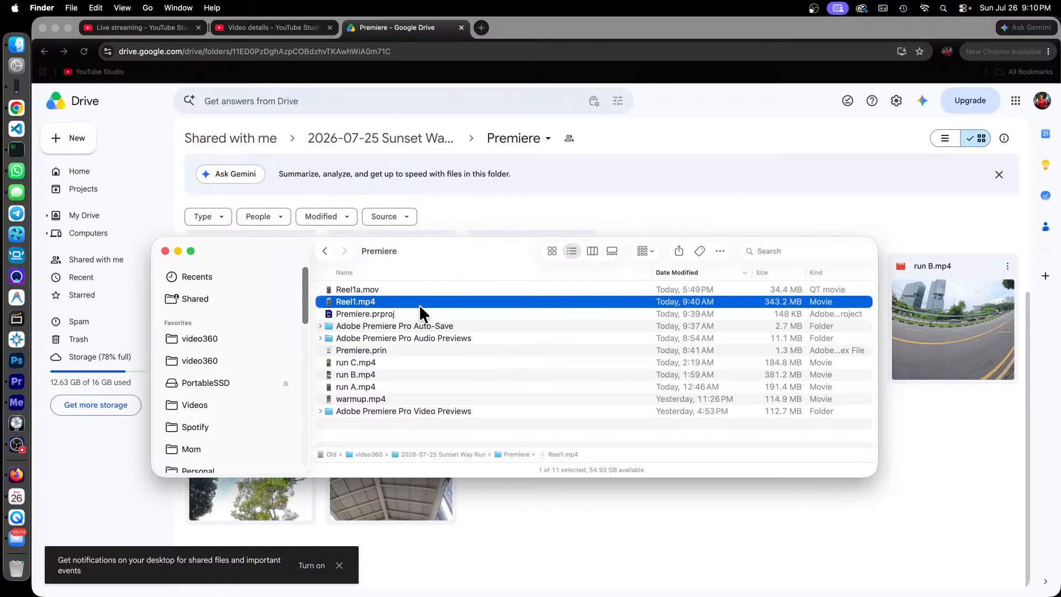
double_click(335, 301)
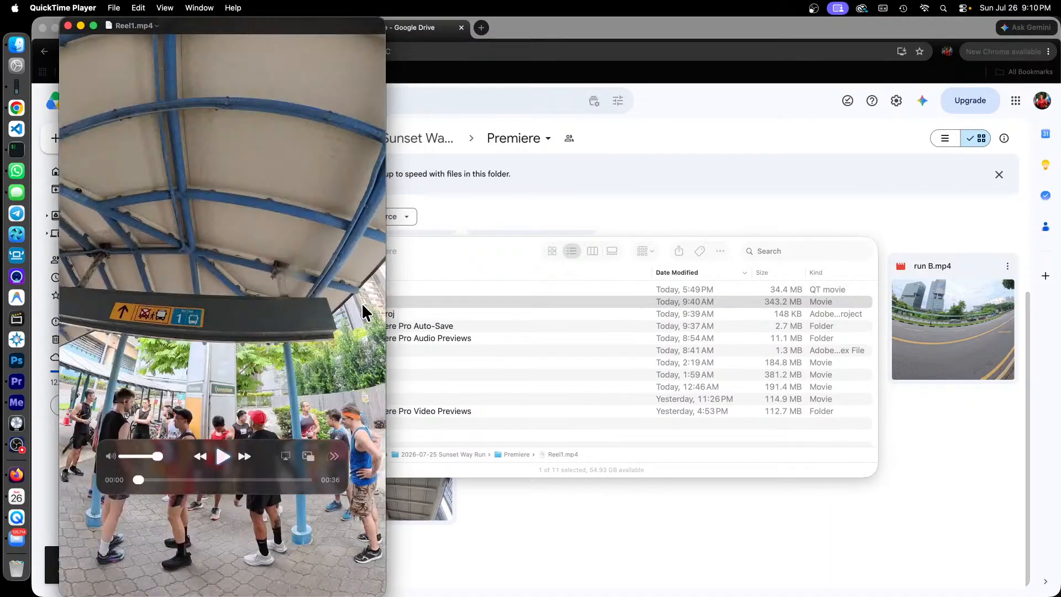
Step: Move the playback controls lower on the video and play Reel1.mp4 through to the end
left_click_drag(276, 446, 279, 533)
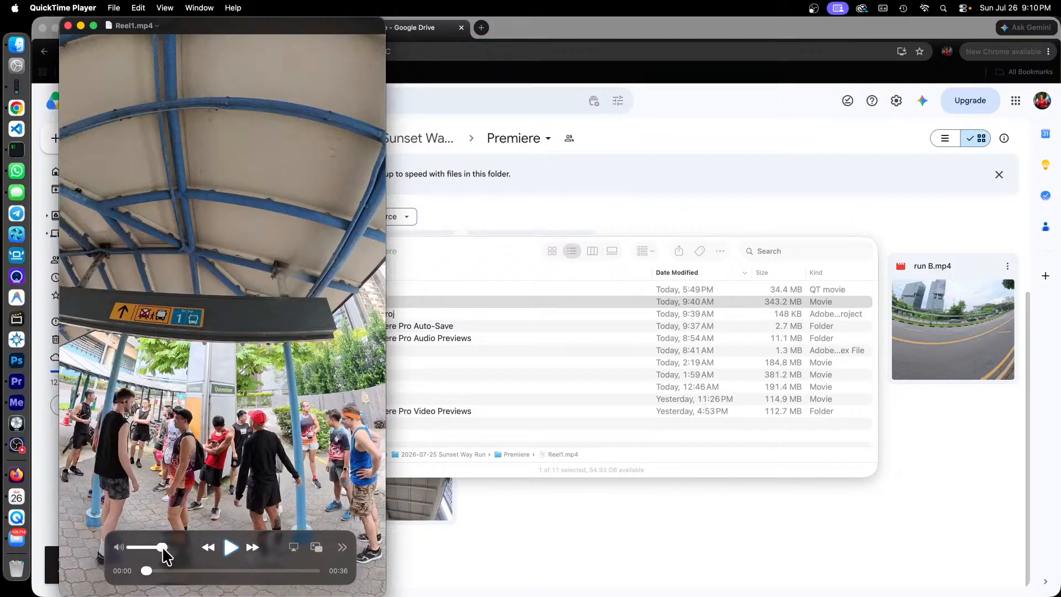
left_click(231, 547)
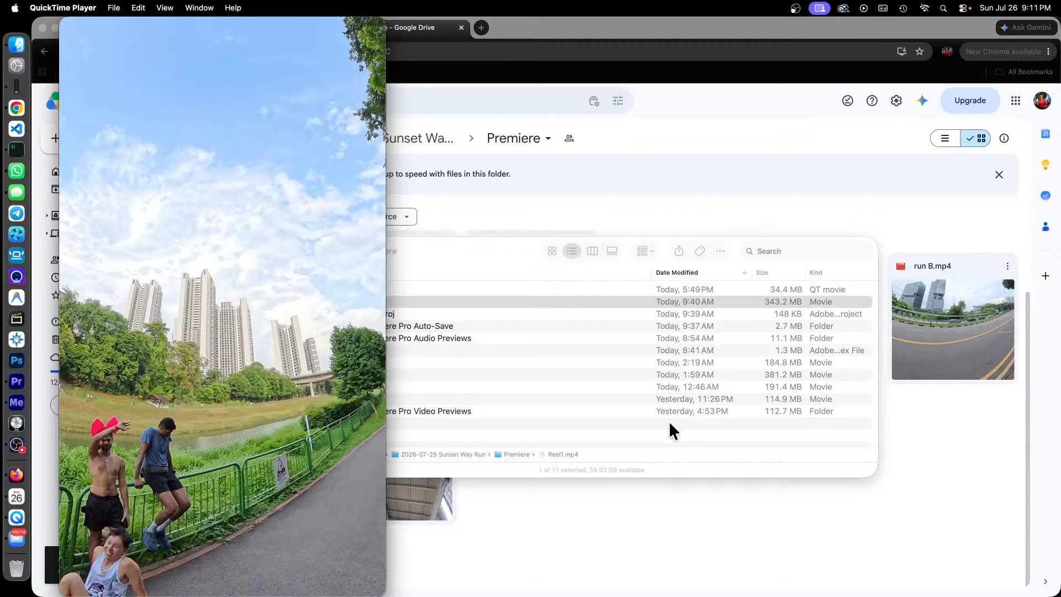
mouse_move(339, 429)
mouse_move(323, 391)
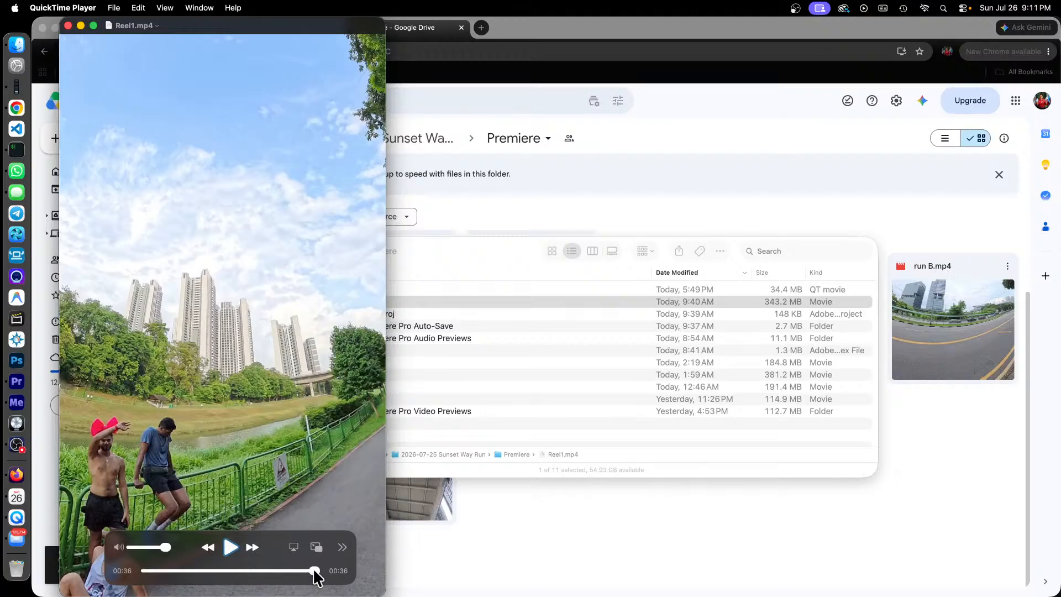
Step: Lower the playback volume, rewind Reel1.mp4 to the start, and replay it, pausing at about 7 seconds
left_click_drag(165, 548, 144, 551)
left_click_drag(315, 573, 137, 575)
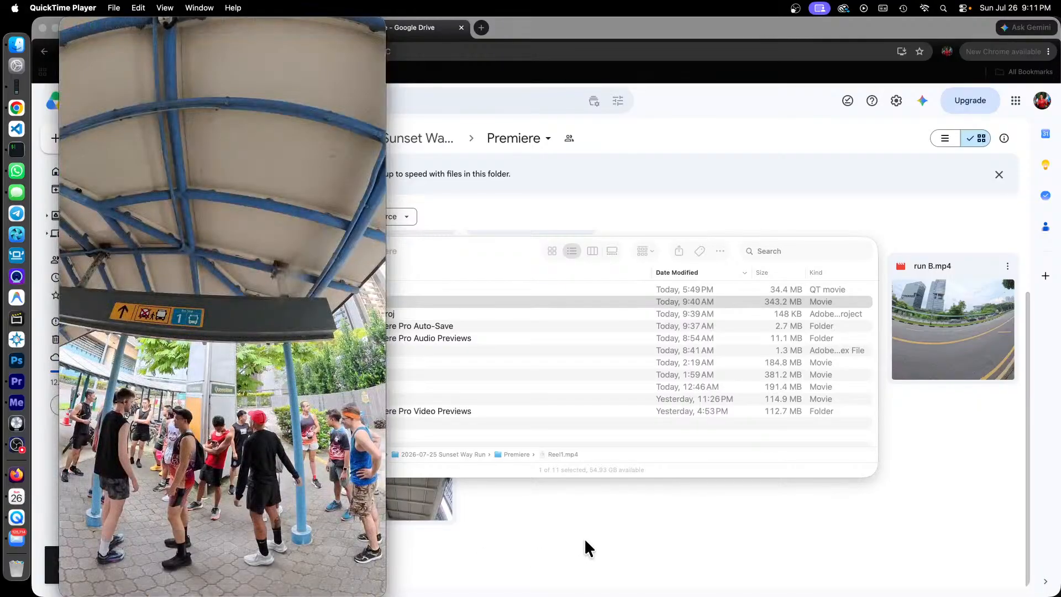
mouse_move(303, 497)
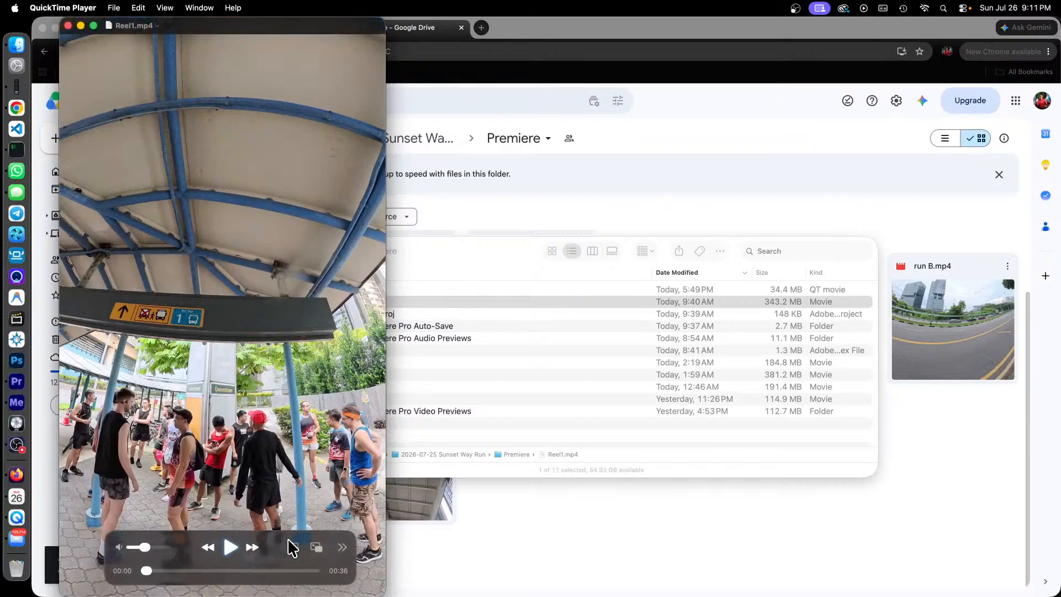
key("space")
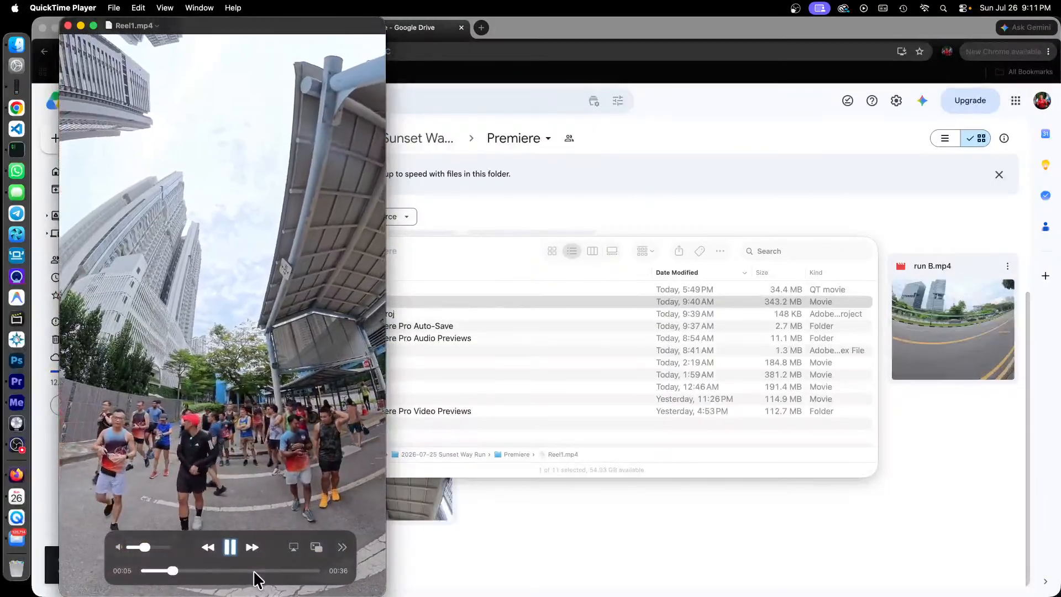
key("space")
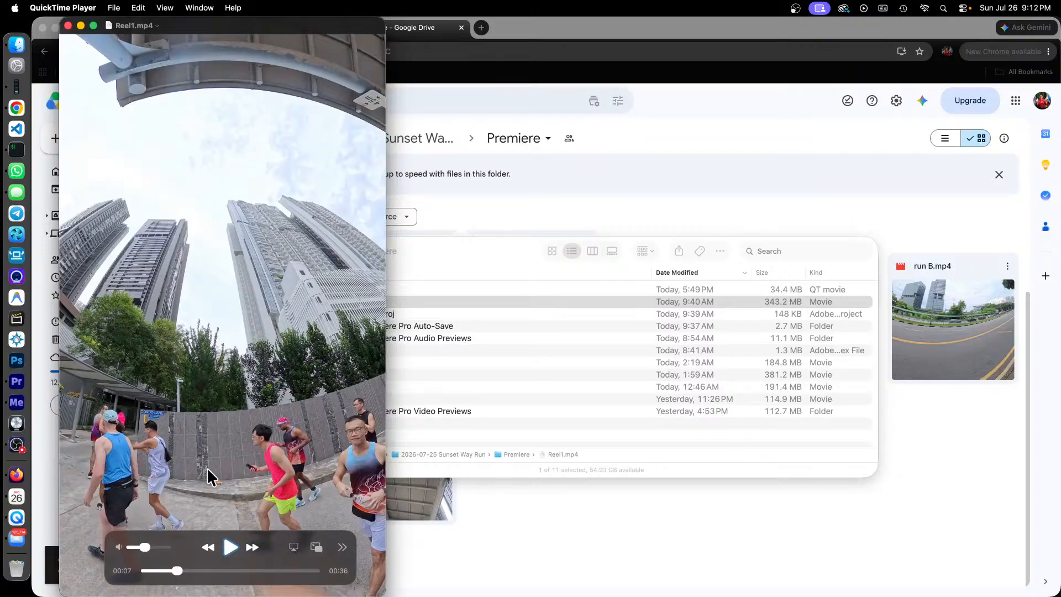
Step: Continue playing Reel1.mp4 from about 7 seconds, pausing at about 10 and 18 seconds and stopping at about 30 seconds
key("space")
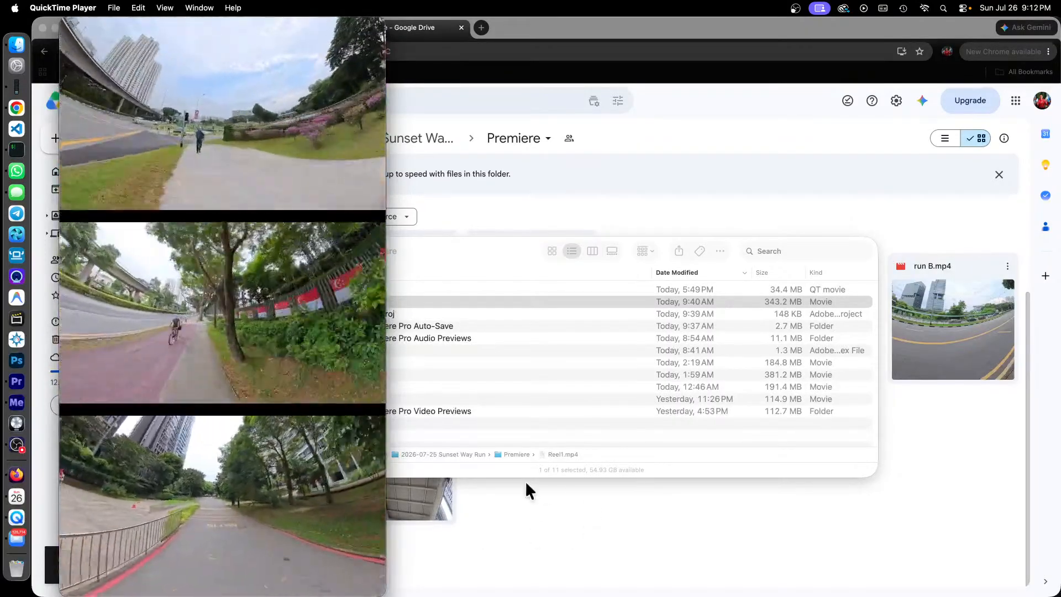
key("space")
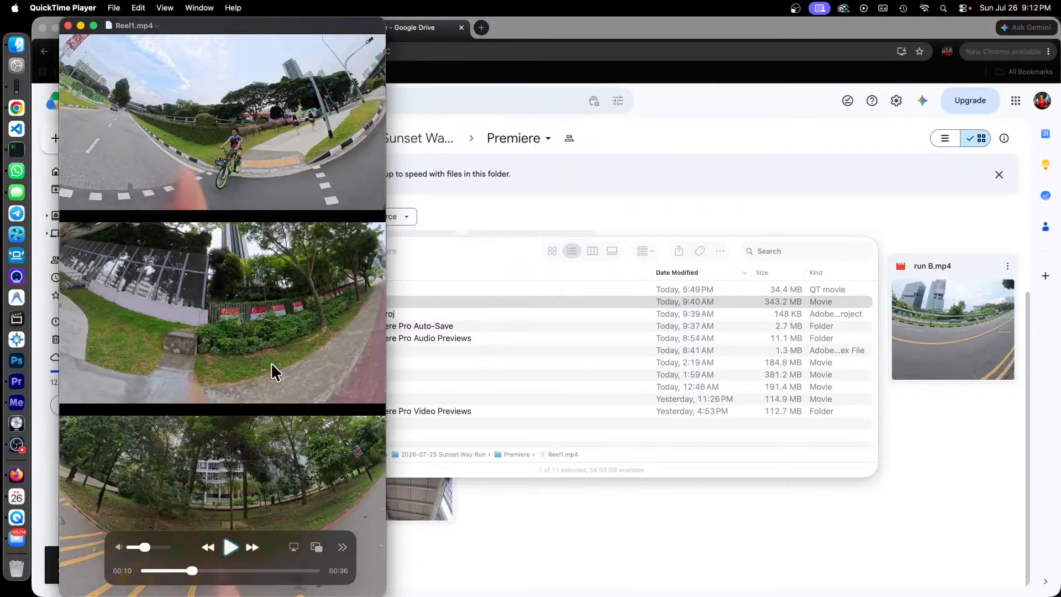
key("space")
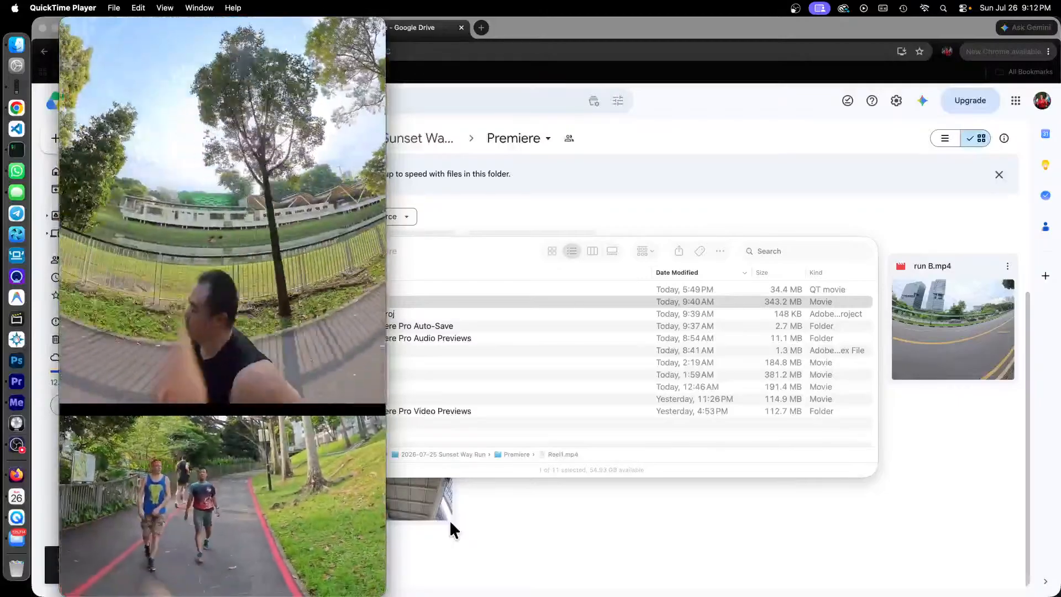
key("space")
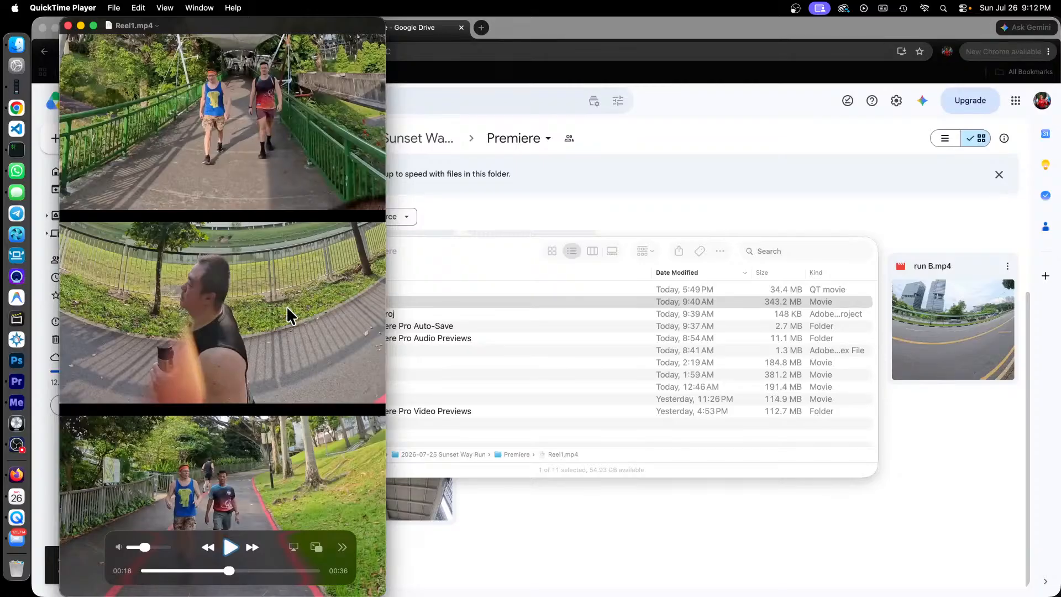
key("space")
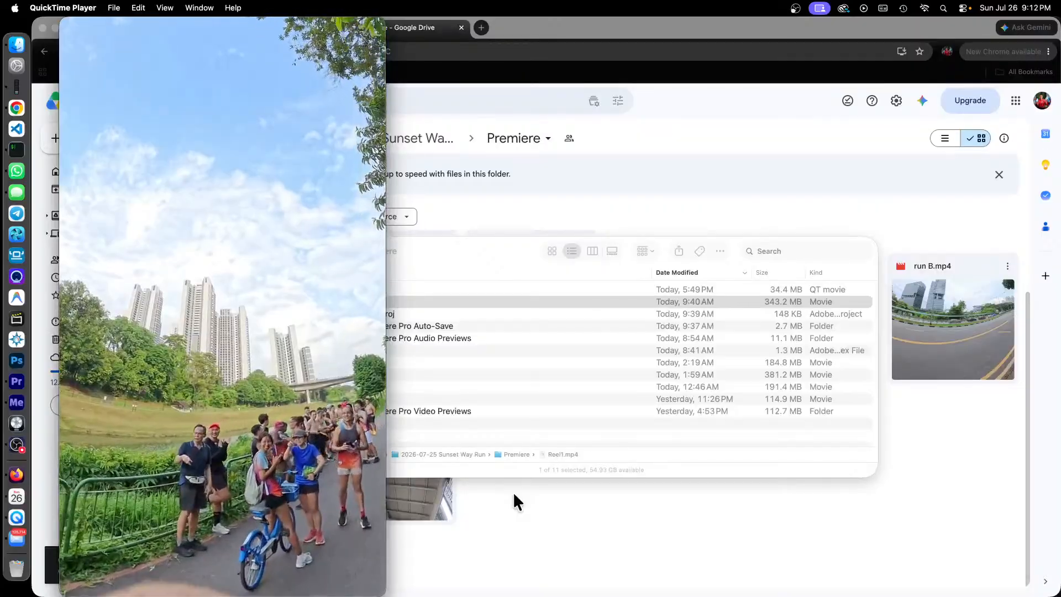
key("space")
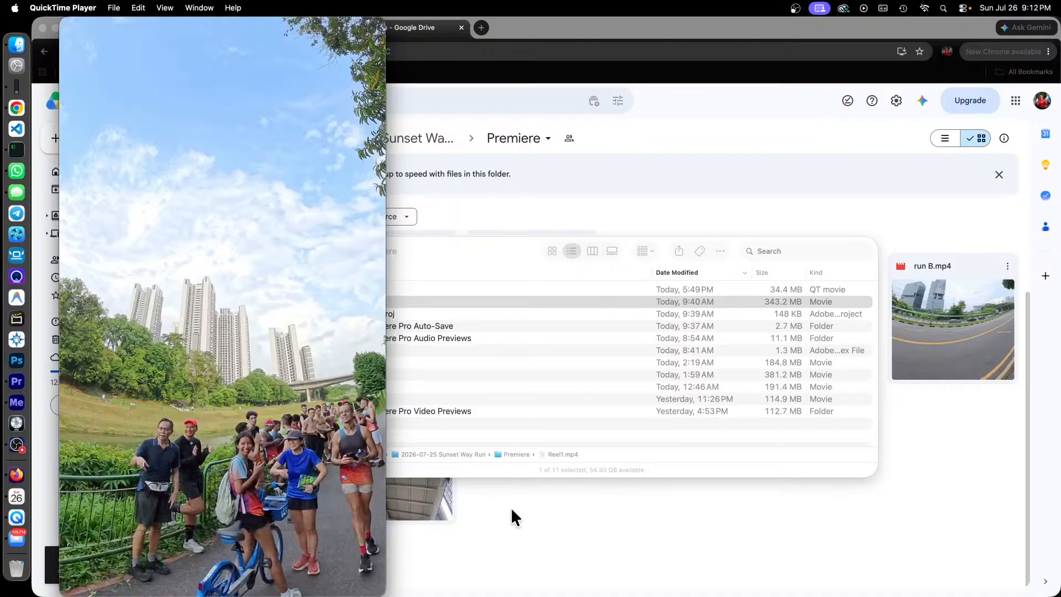
key("space")
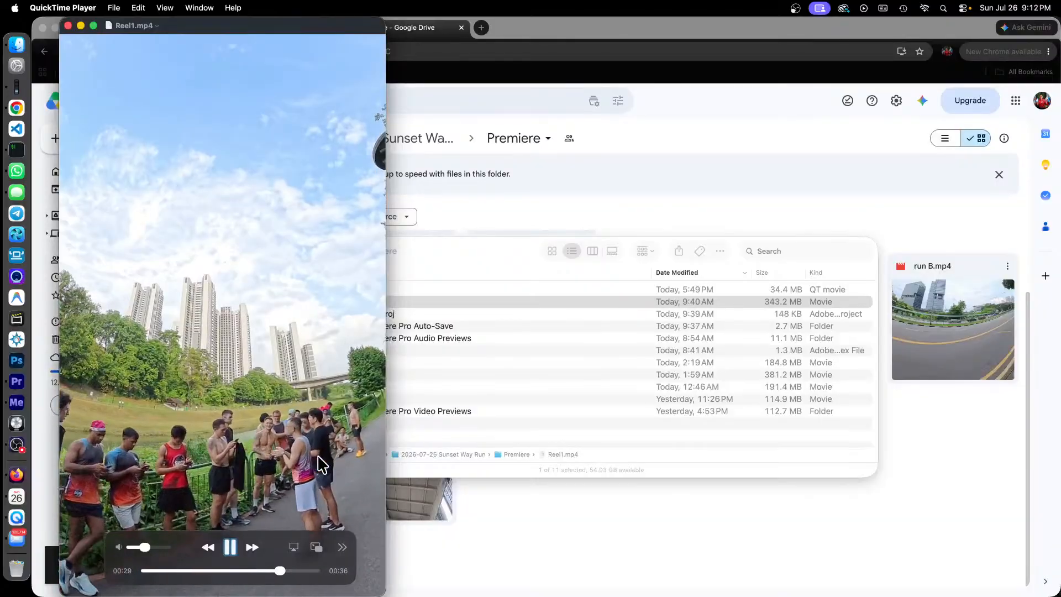
key("space")
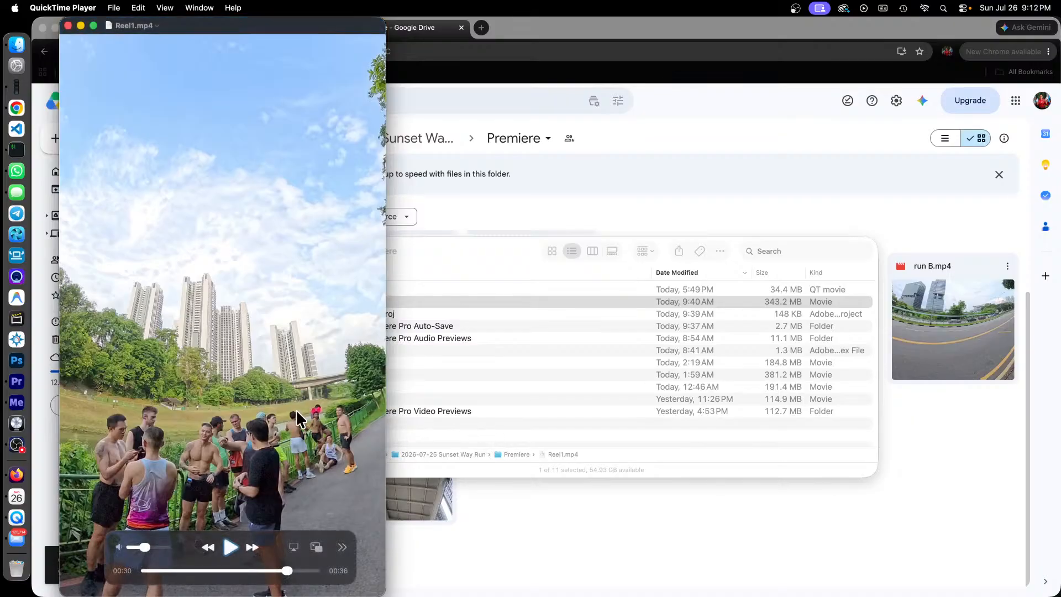
Step: Rewind Reel1.mp4 to the start, scrub through the 4, 8, 11 and 17 second marks, and return to about 7 seconds
left_click_drag(287, 571, 144, 577)
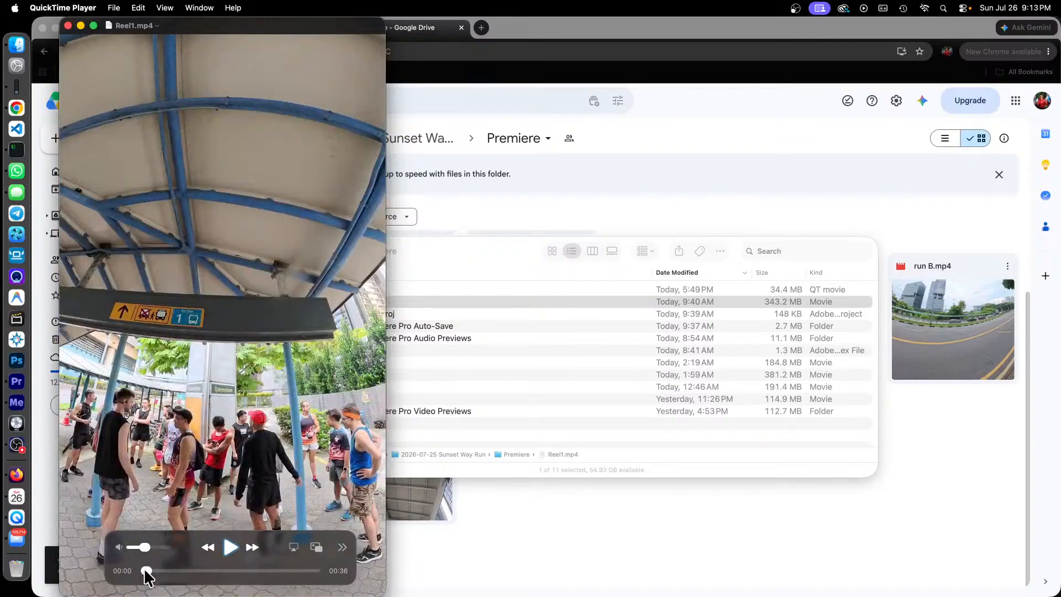
left_click_drag(147, 577, 165, 568)
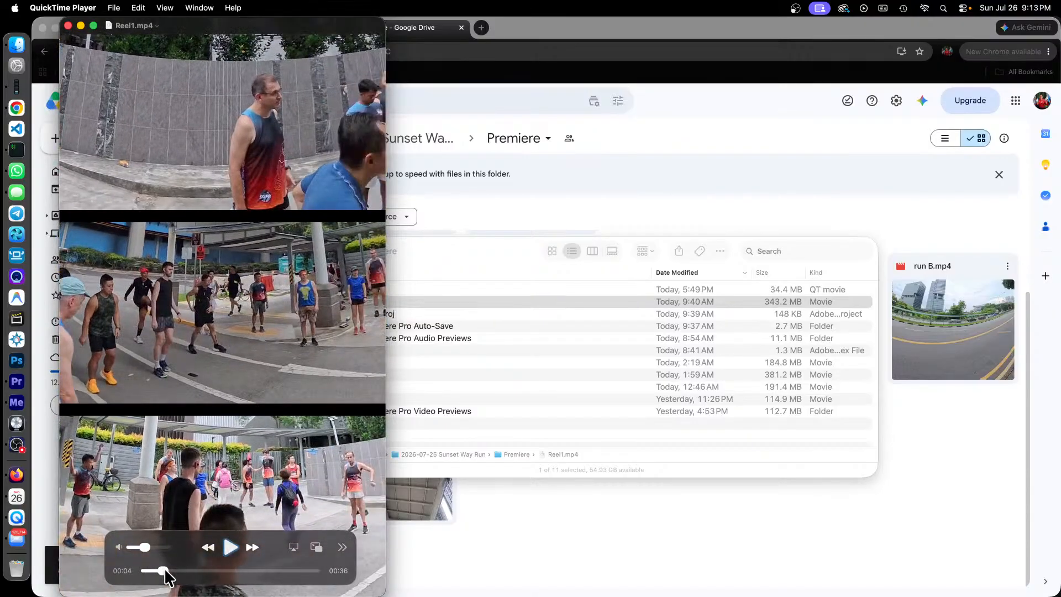
left_click_drag(164, 569, 184, 571)
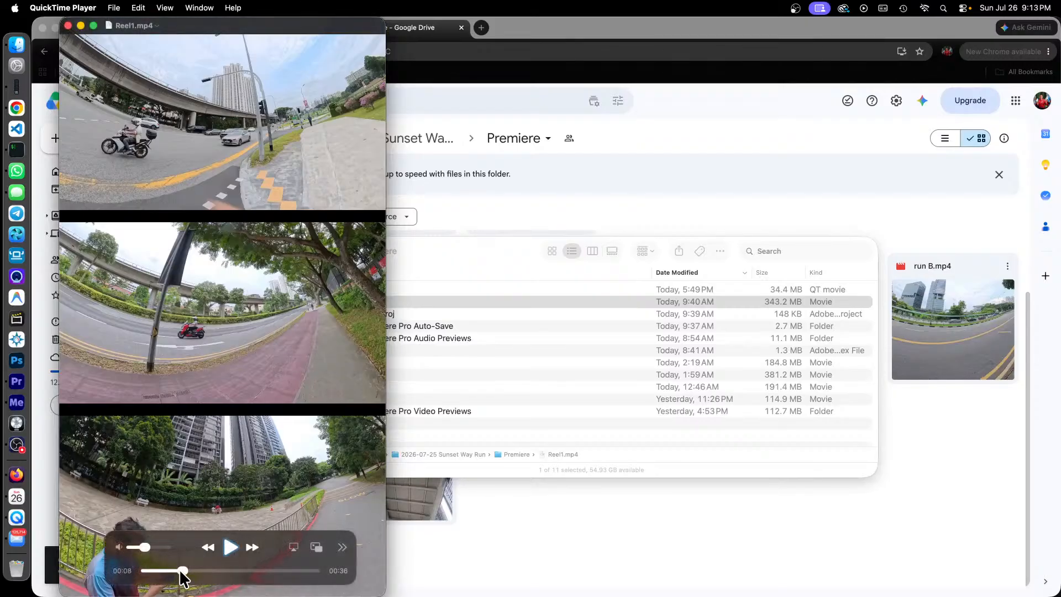
left_click_drag(179, 568, 197, 571)
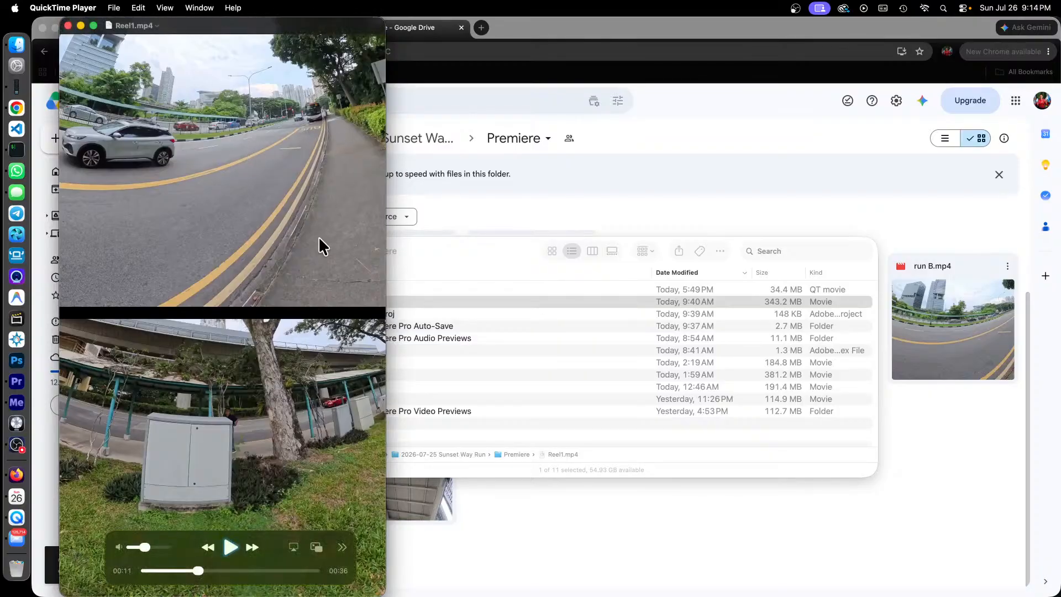
left_click_drag(198, 572, 228, 579)
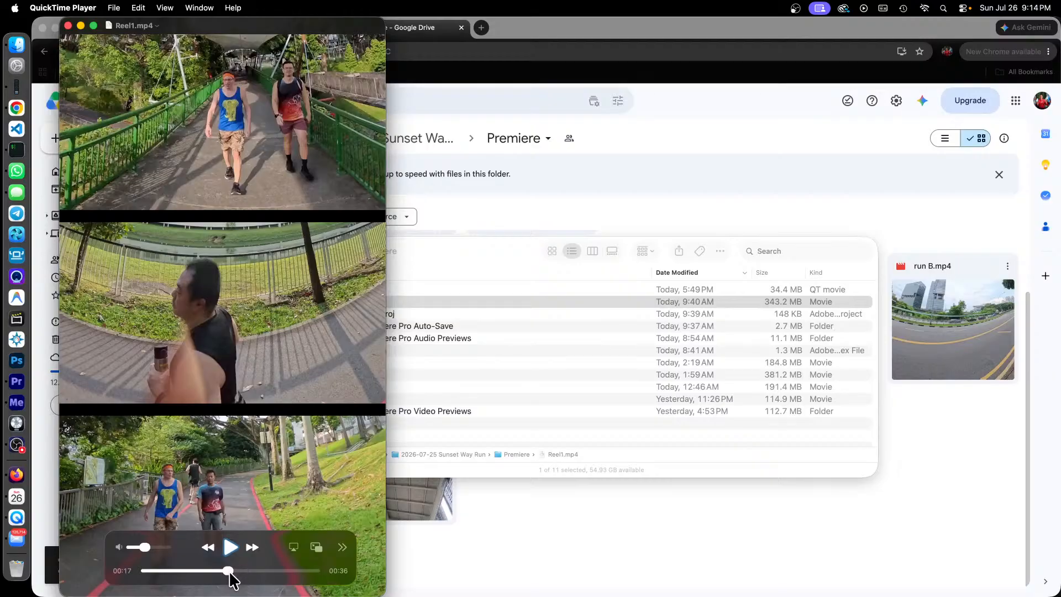
left_click_drag(228, 573, 182, 574)
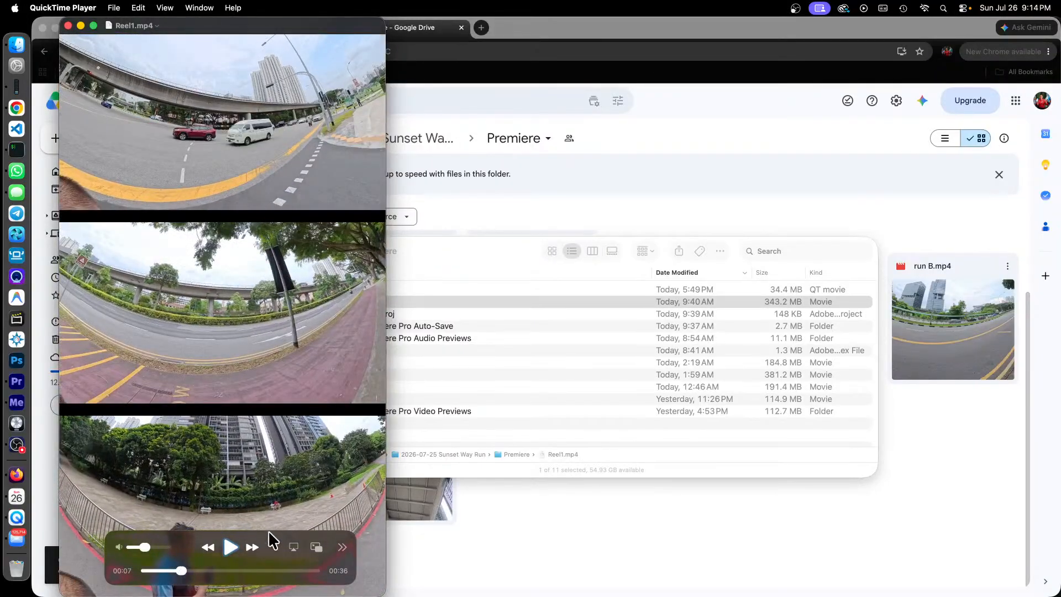
Step: Move the playback controls up to uncover the bottom clip, and scrub Reel1.mp4 to about 9 and 17 seconds
left_click_drag(268, 534, 293, 383)
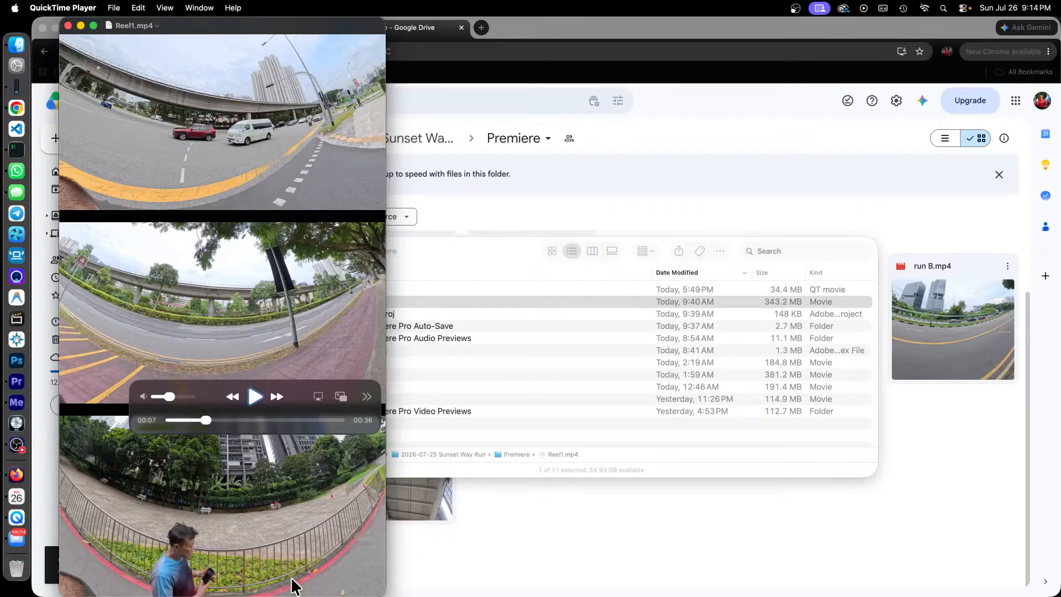
left_click_drag(208, 418, 212, 420)
left_click_drag(214, 421, 216, 422)
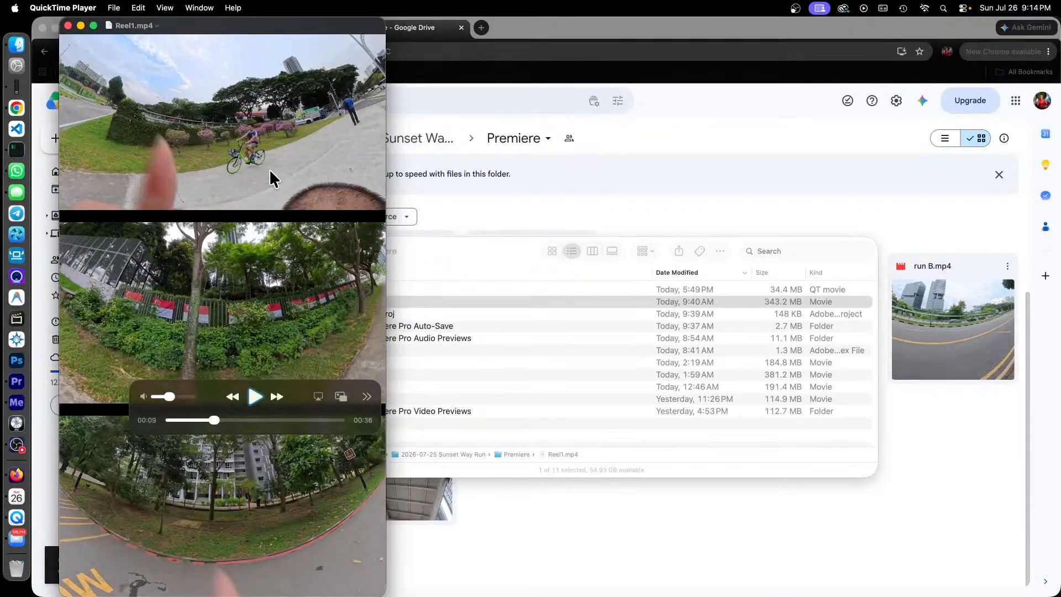
mouse_move(303, 190)
left_click_drag(214, 421, 253, 426)
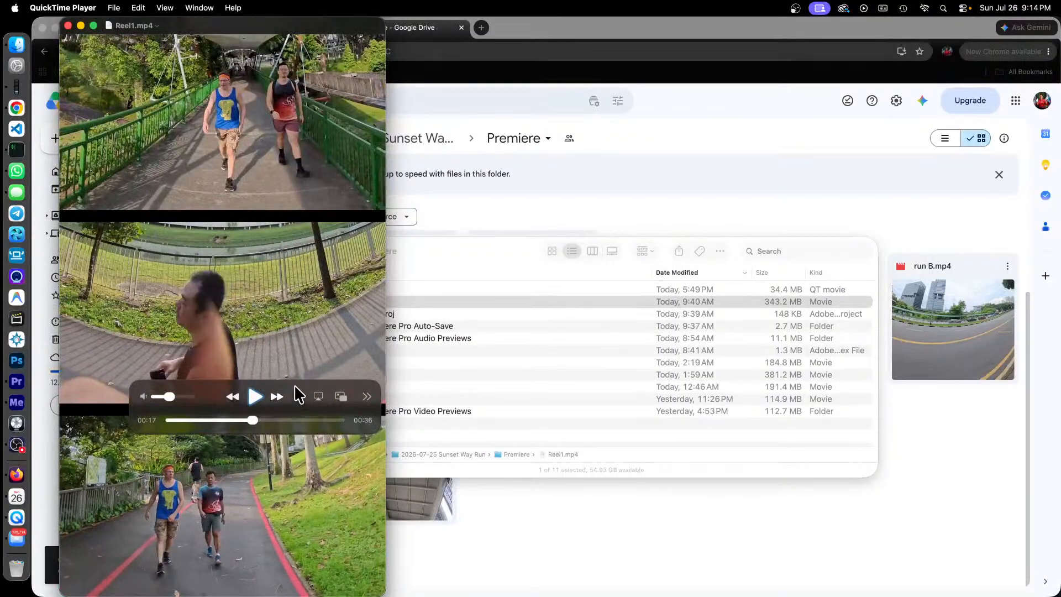
Step: Reposition the playback controls and compare the split-screen clips at about 10 seconds with the full-frame shot at about 22 seconds
left_click_drag(296, 391, 278, 399)
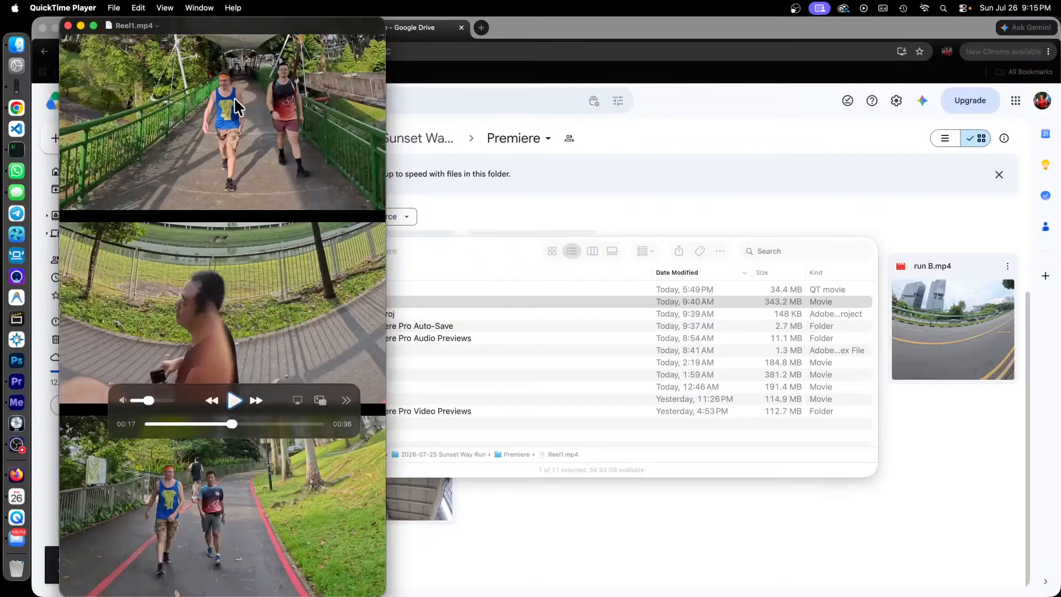
left_click_drag(275, 392, 279, 401)
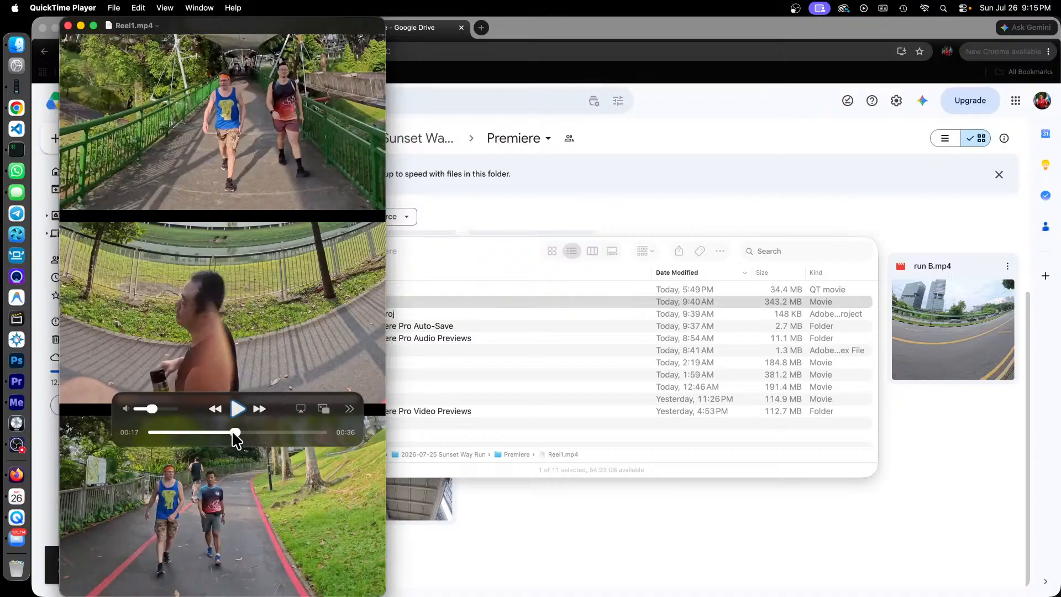
left_click(201, 433)
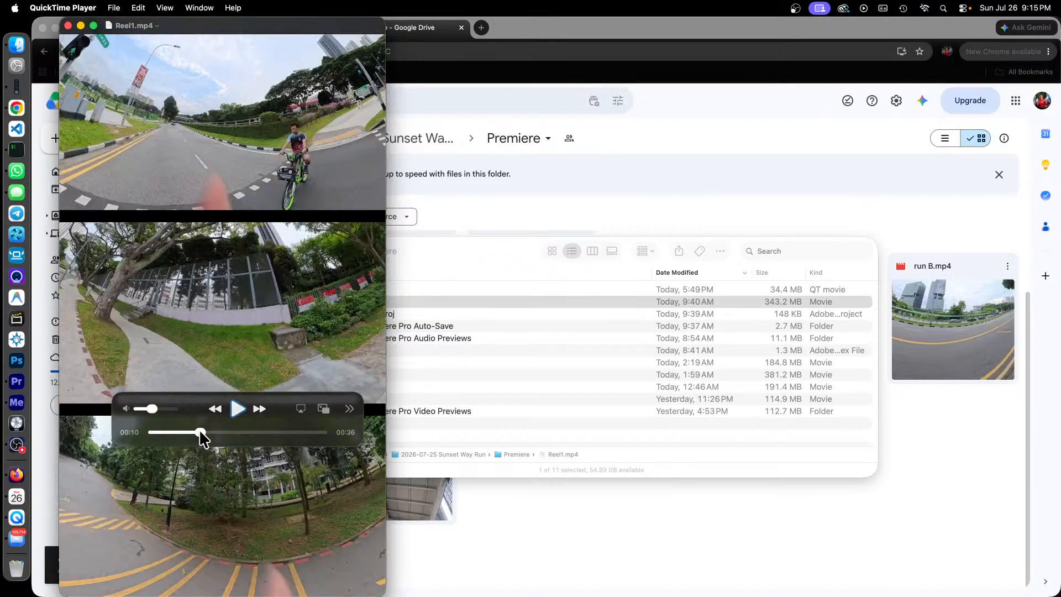
left_click_drag(200, 431, 198, 431)
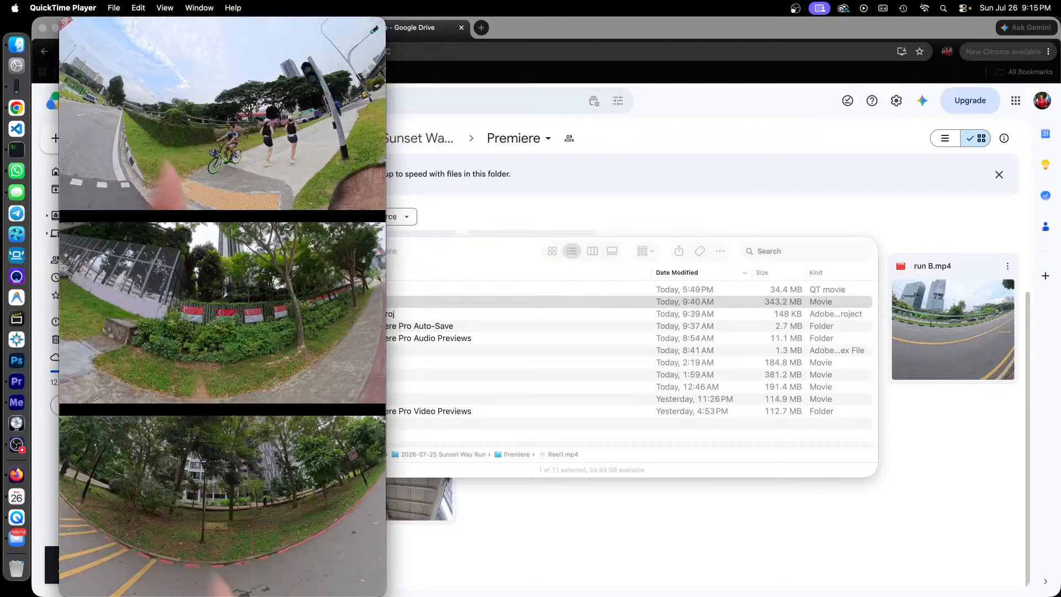
mouse_move(277, 382)
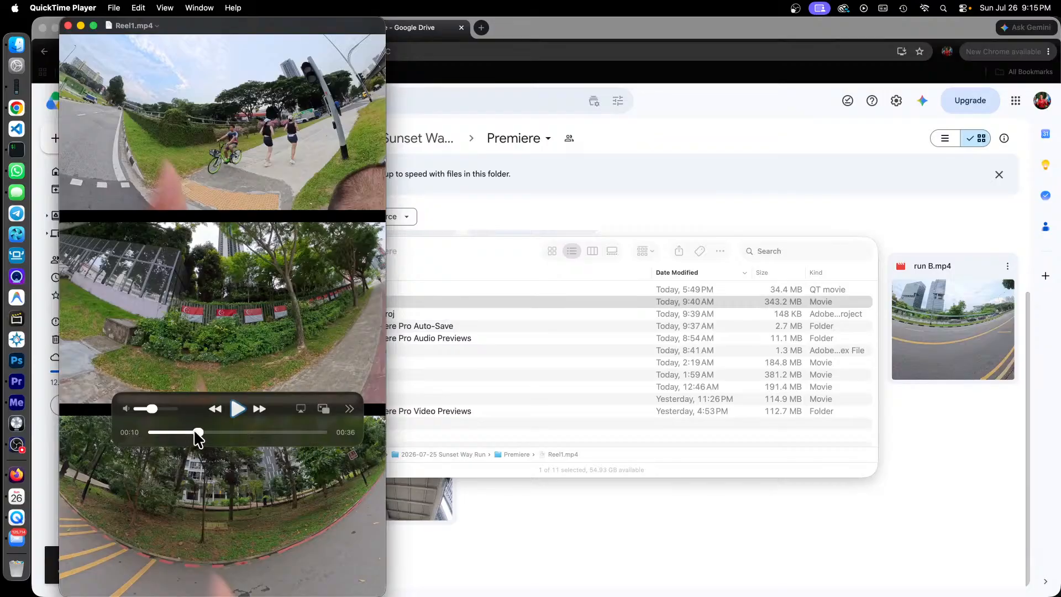
left_click_drag(197, 432, 257, 429)
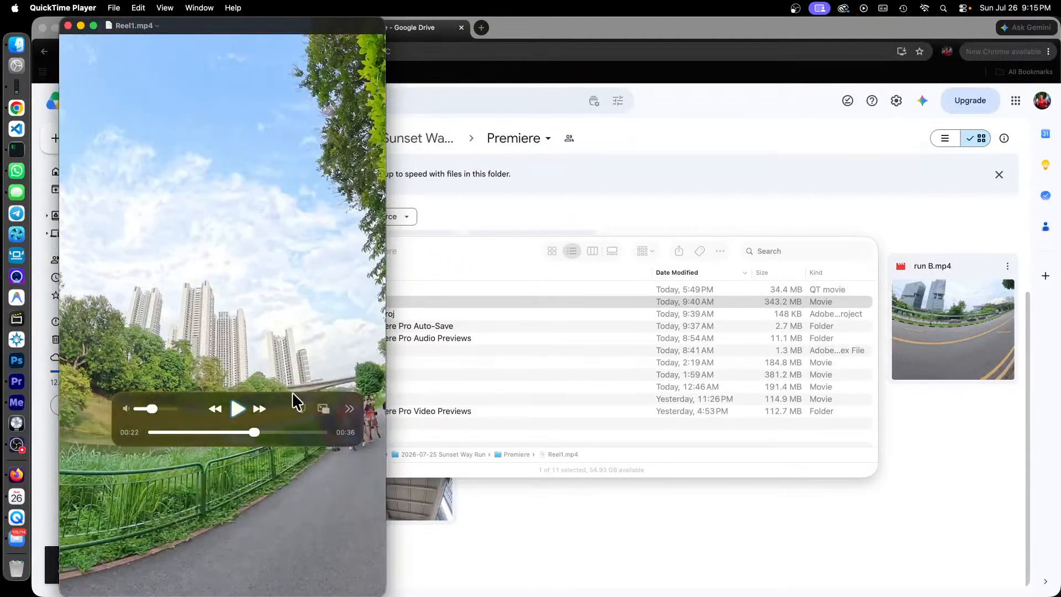
left_click_drag(292, 392, 293, 520)
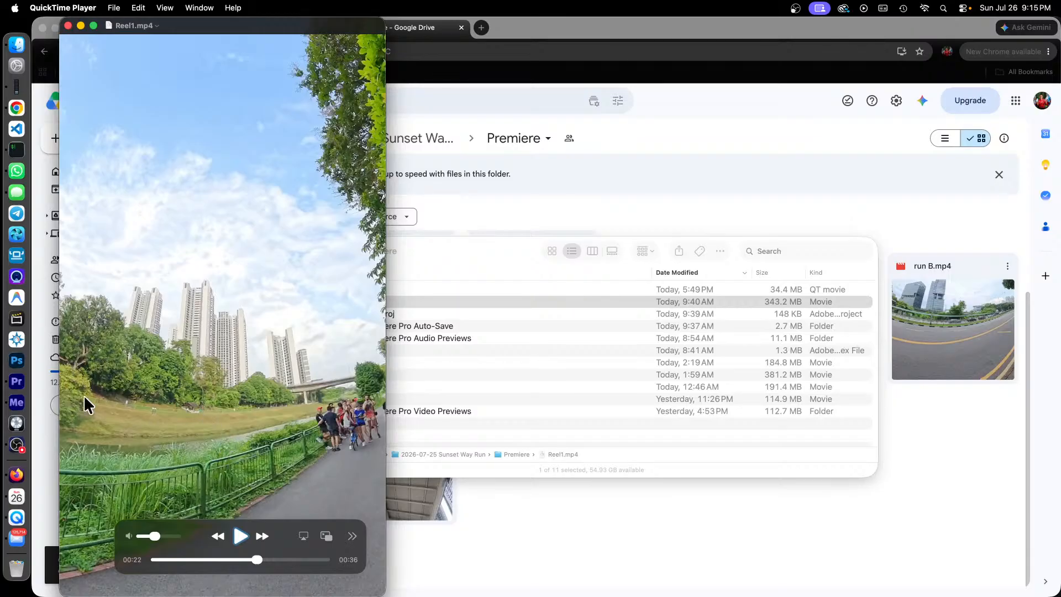
Step: Switch to Premiere and preview the warmup.mp4 clip in the Reel1 sequence at 00;00;02;06 and 00;00;03;16
left_click(18, 381)
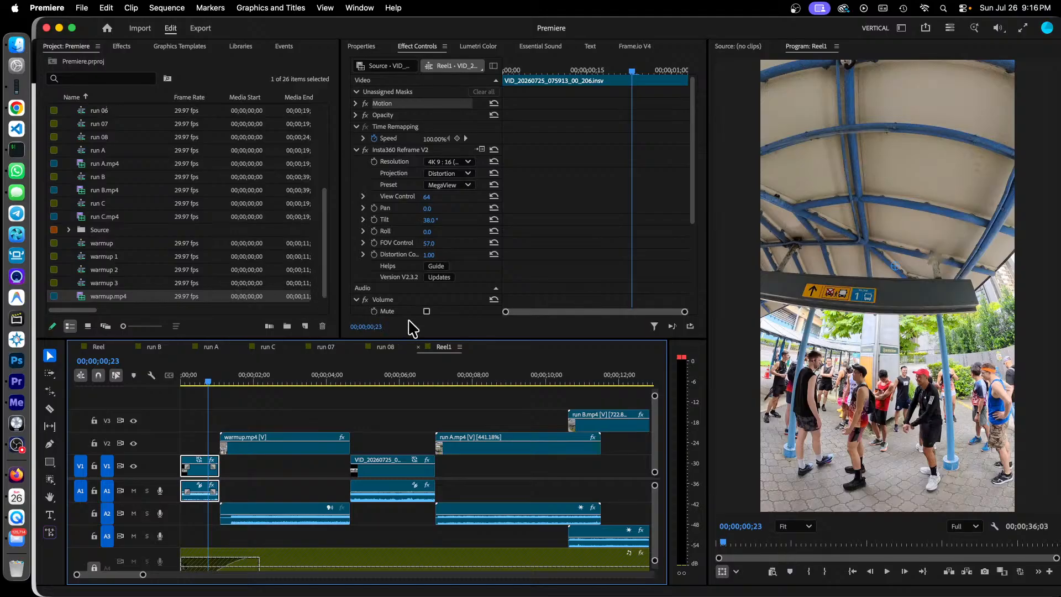
left_click(260, 380)
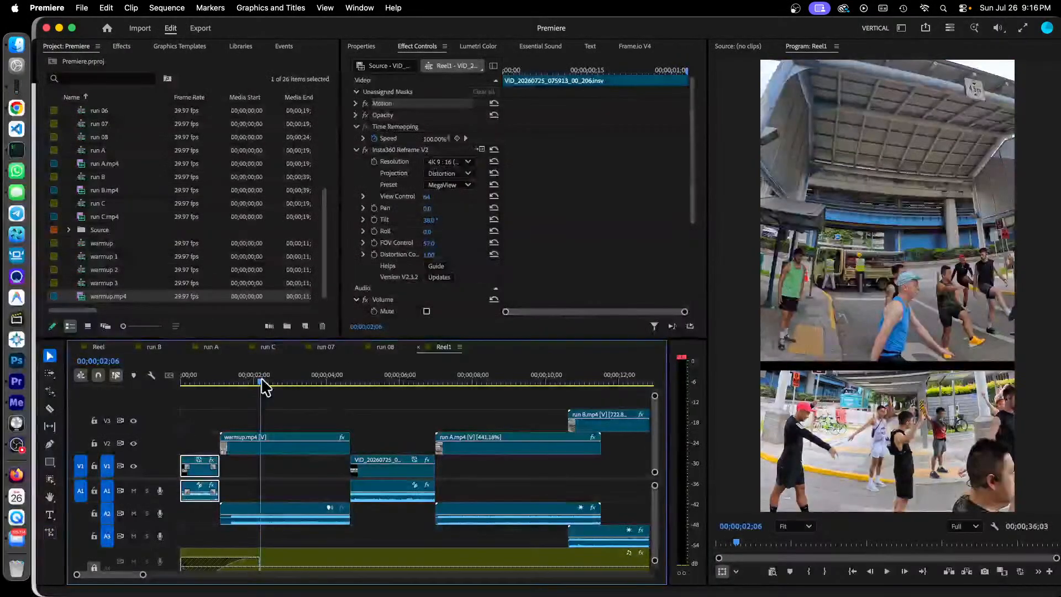
left_click(309, 381)
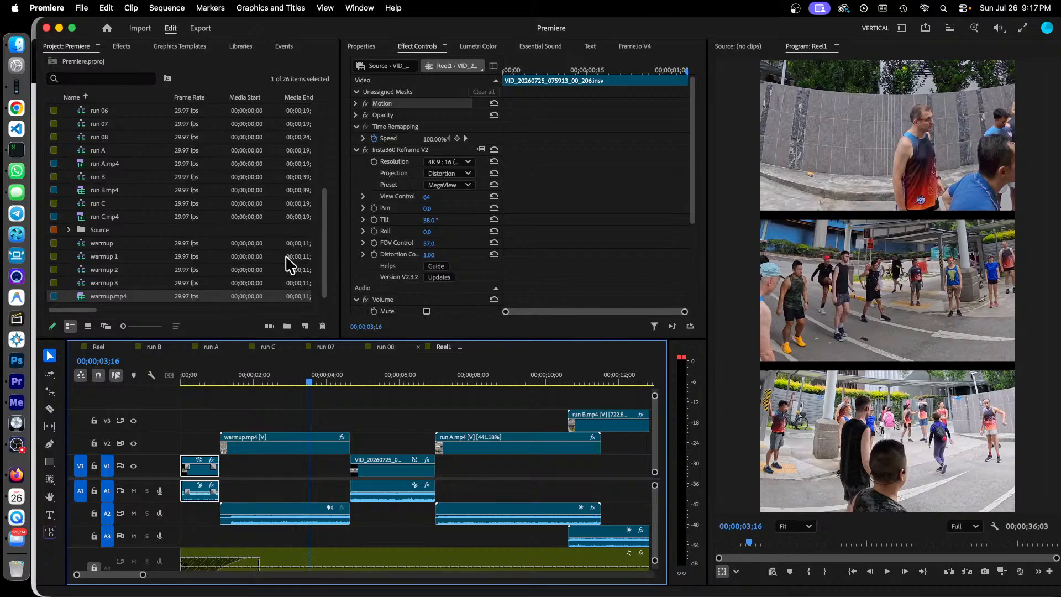
Step: Open the run A sequence and look at its export options, including Send to Adobe Media Encoder, without exporting
left_click(215, 347)
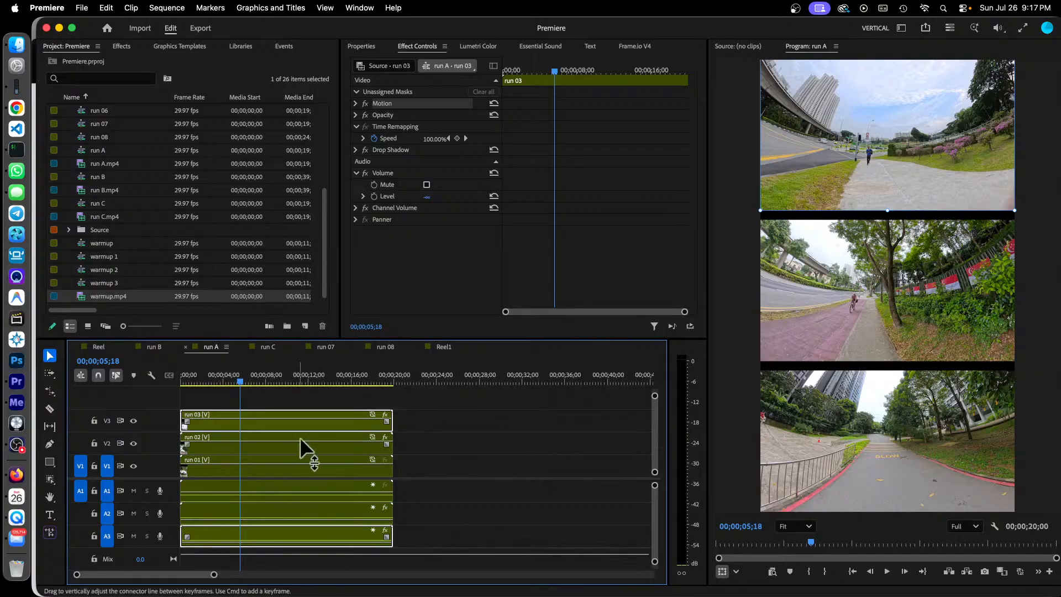
left_click(82, 8)
mouse_move(199, 416)
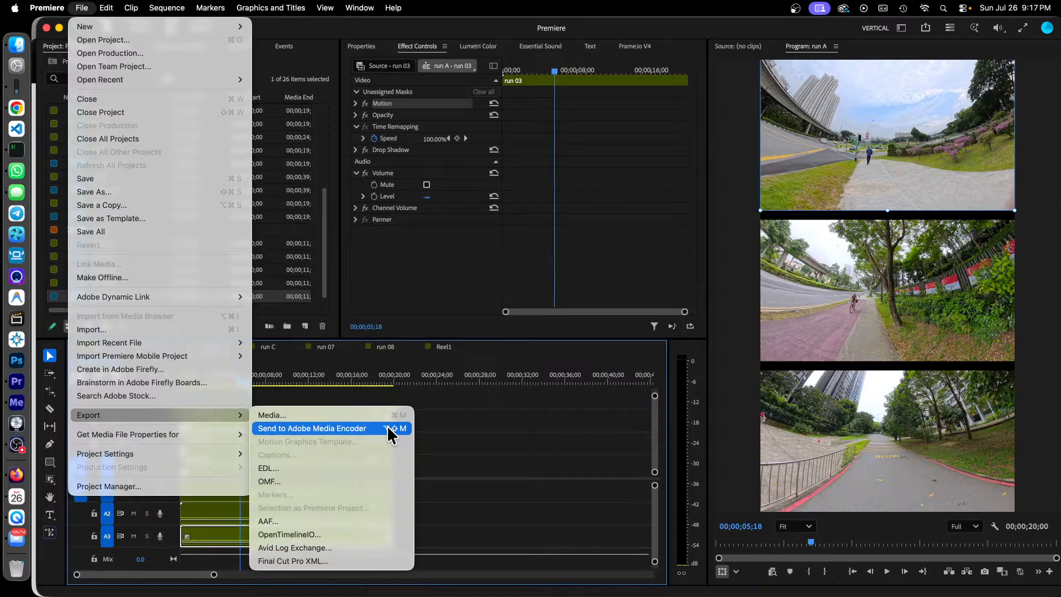
left_click(540, 353)
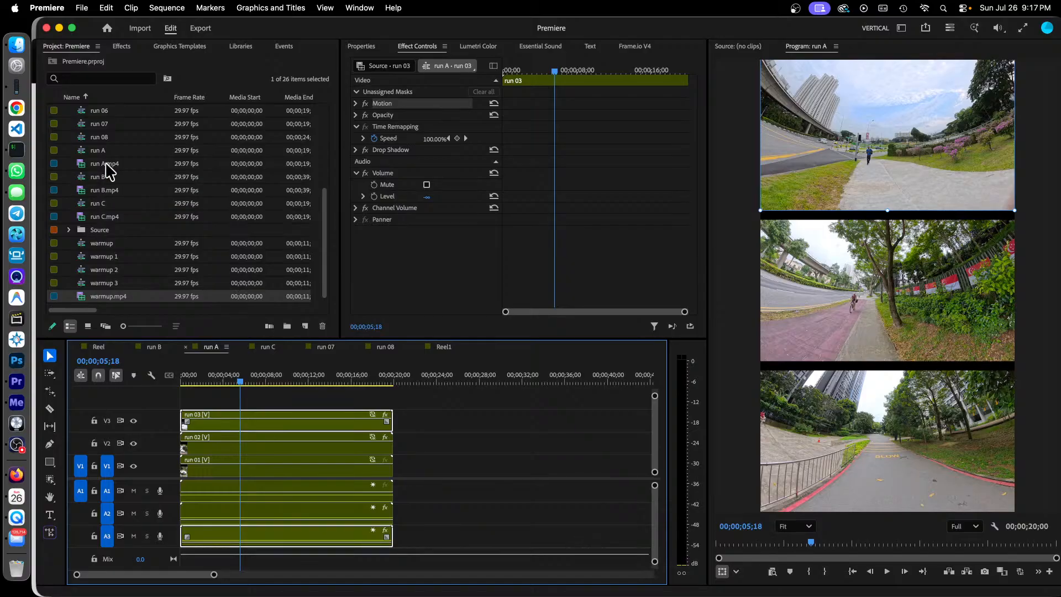
Step: Open the run A.mp4 clip in the Source Monitor and scrub through it to 00;00;16;10
left_click(81, 165)
double_click(82, 165)
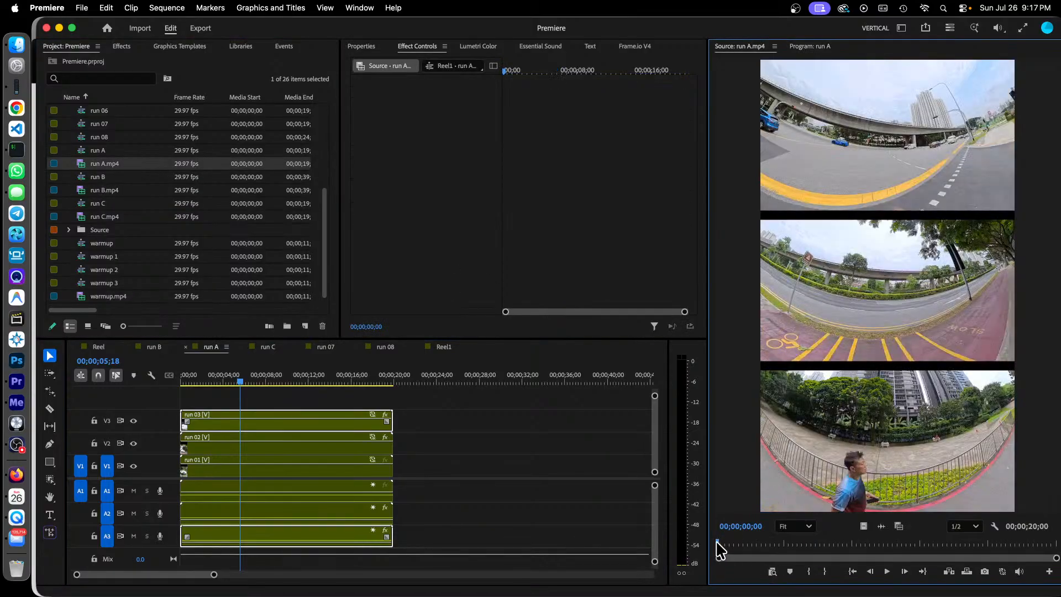
left_click_drag(717, 543, 991, 549)
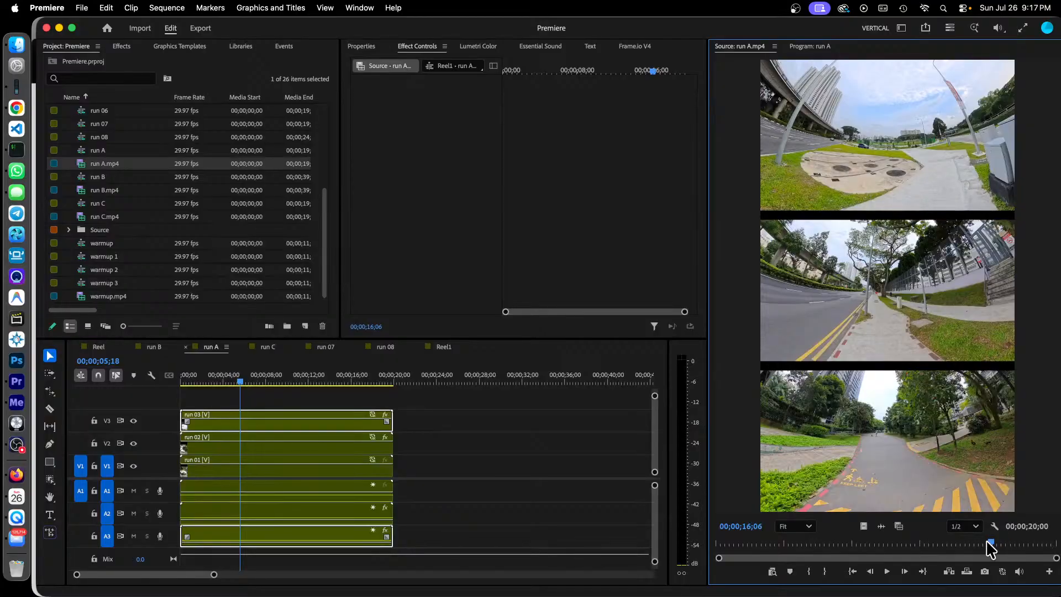
left_click(993, 543)
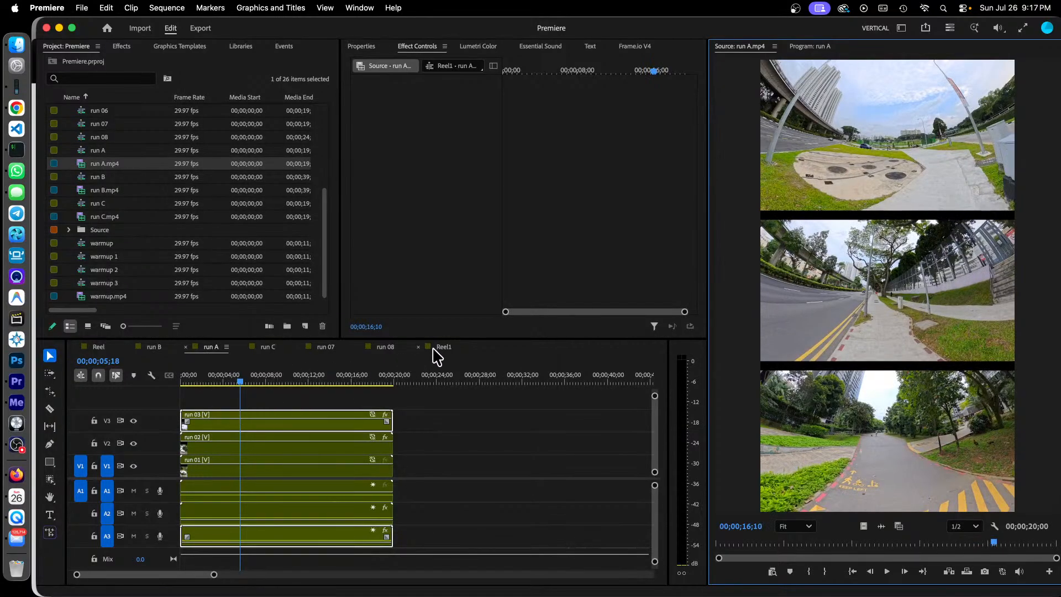
Step: Return to the Reel1 sequence and preview the run A.mp4 clip at 00;00;08;18
left_click(434, 349)
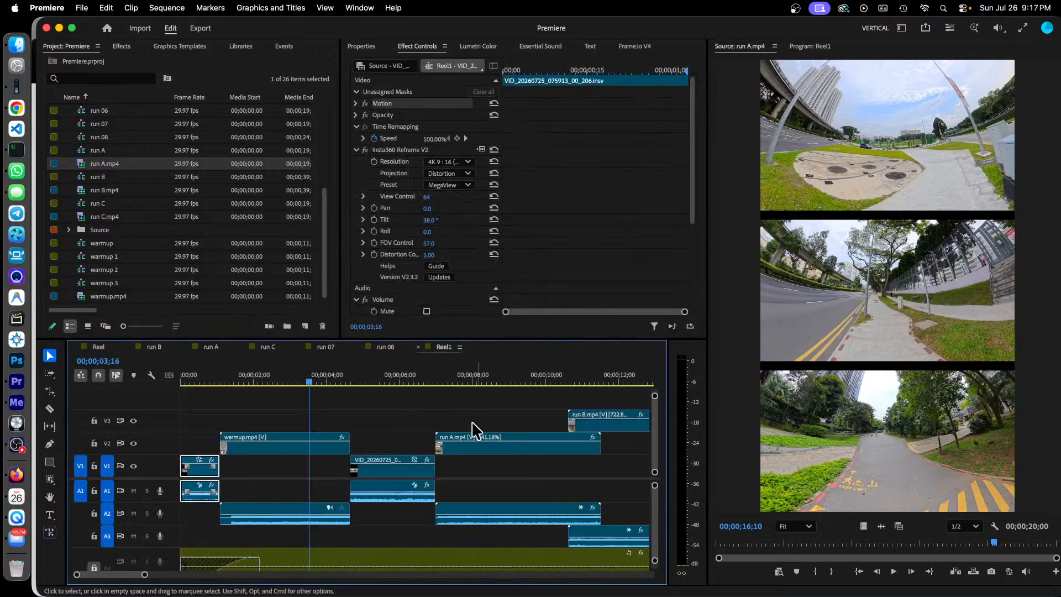
left_click(495, 378)
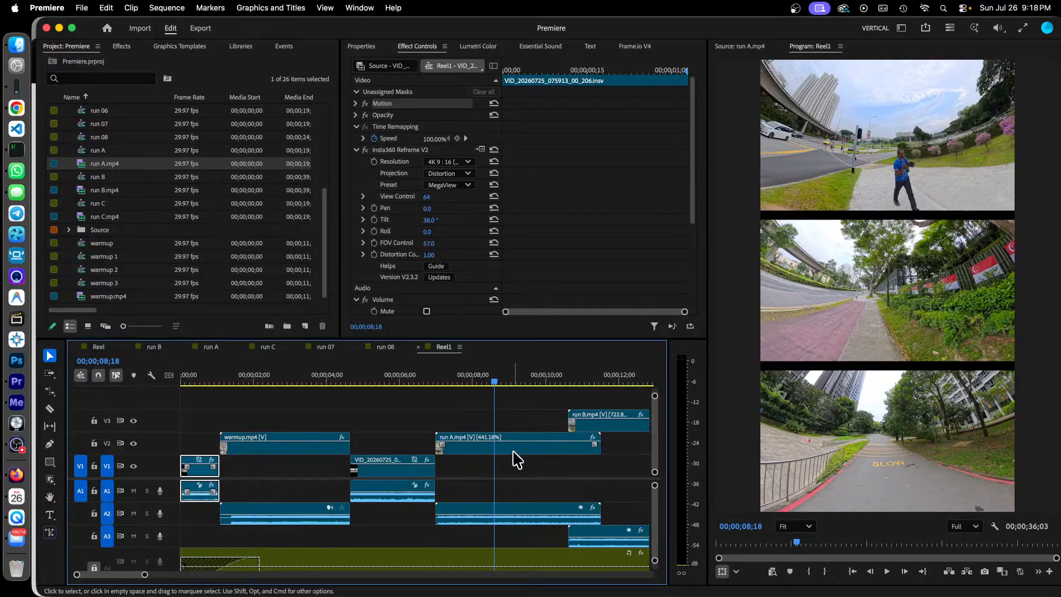
Step: Select the run A.mp4 clip in the Reel1 sequence and preview it at 00;00;09;01
scroll(119, 575, "right", 3)
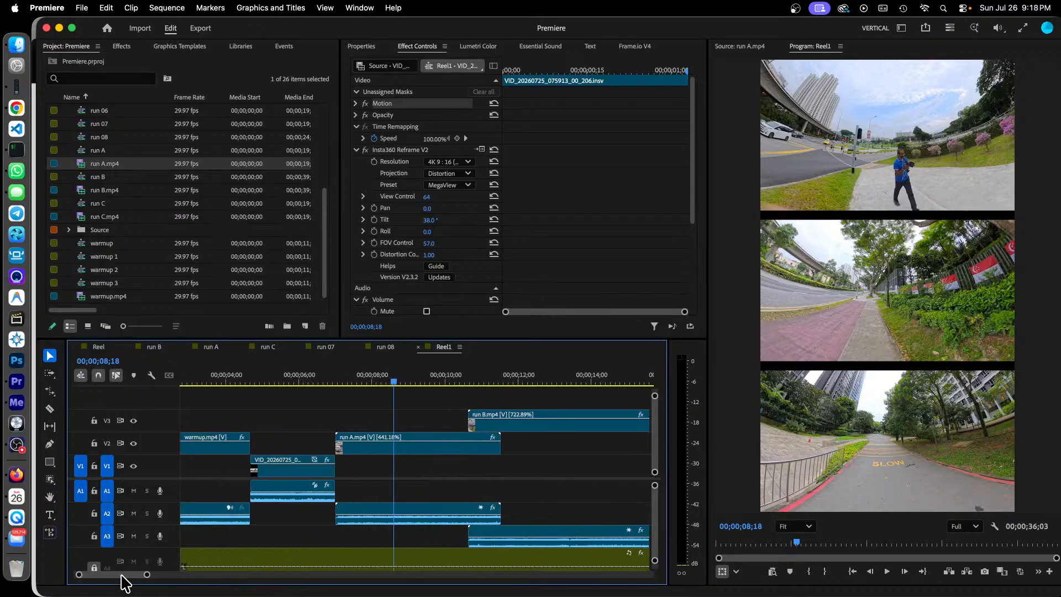
left_click(436, 460)
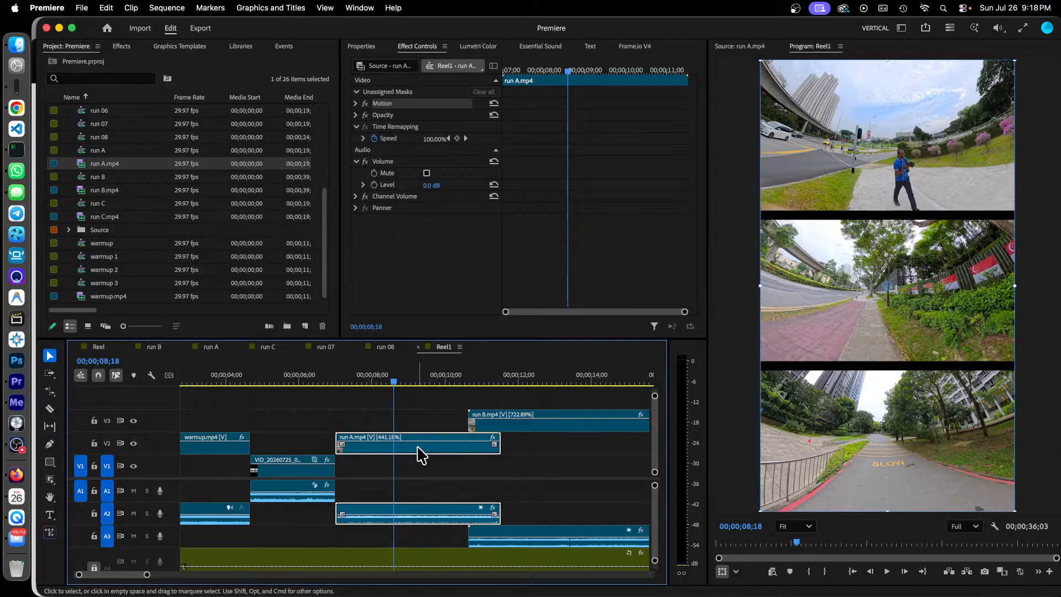
left_click(406, 382)
left_click_drag(407, 382, 410, 382)
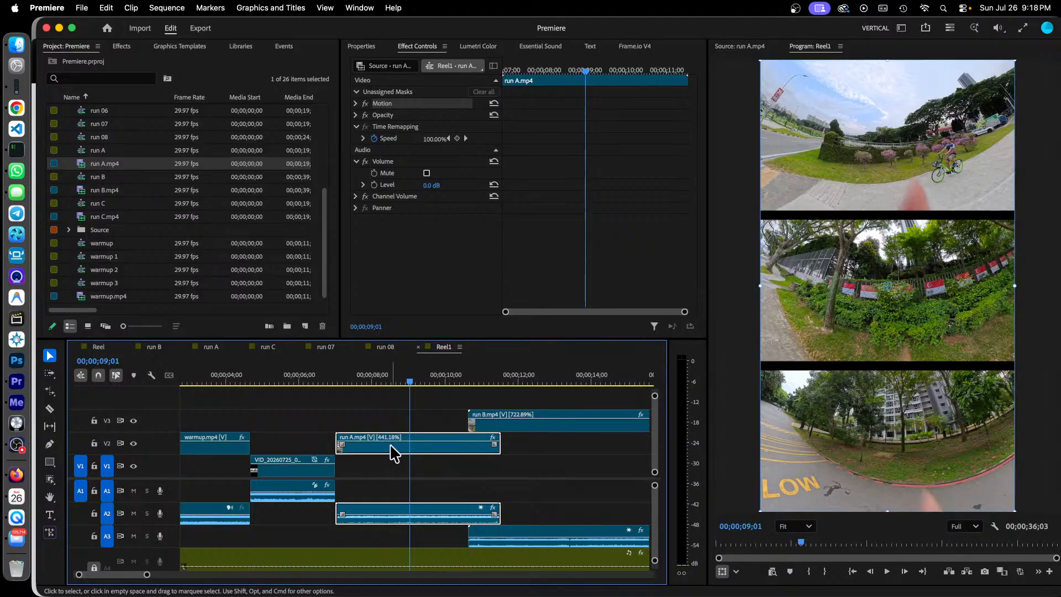
Step: Look at the run A.mp4 clip's Speed/Duration settings without changing them, and briefly activate the Rate Stretch Tool before returning to the Selection Tool
right_click(394, 453)
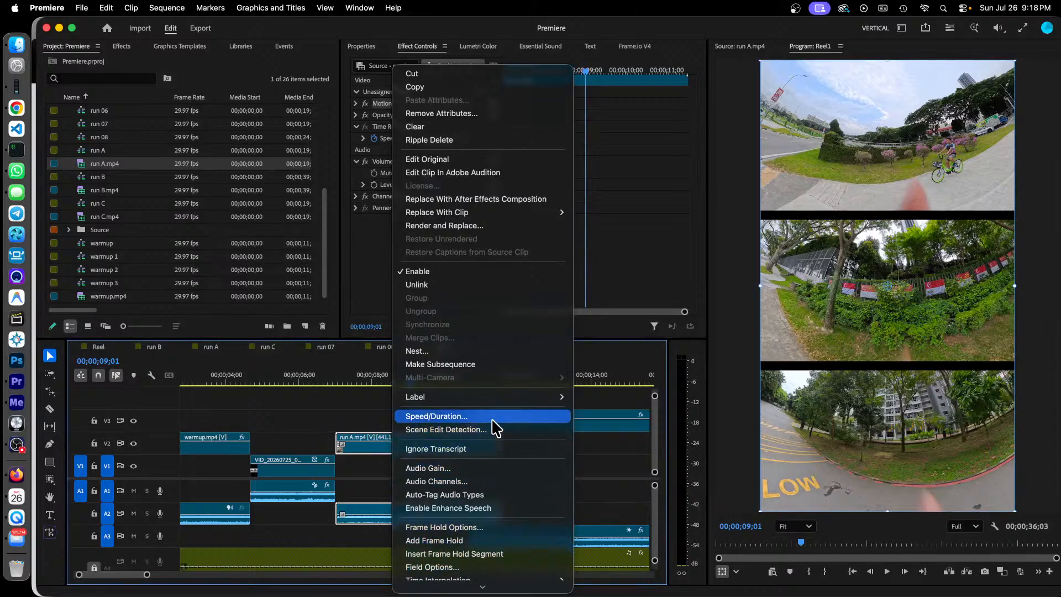
left_click(492, 420)
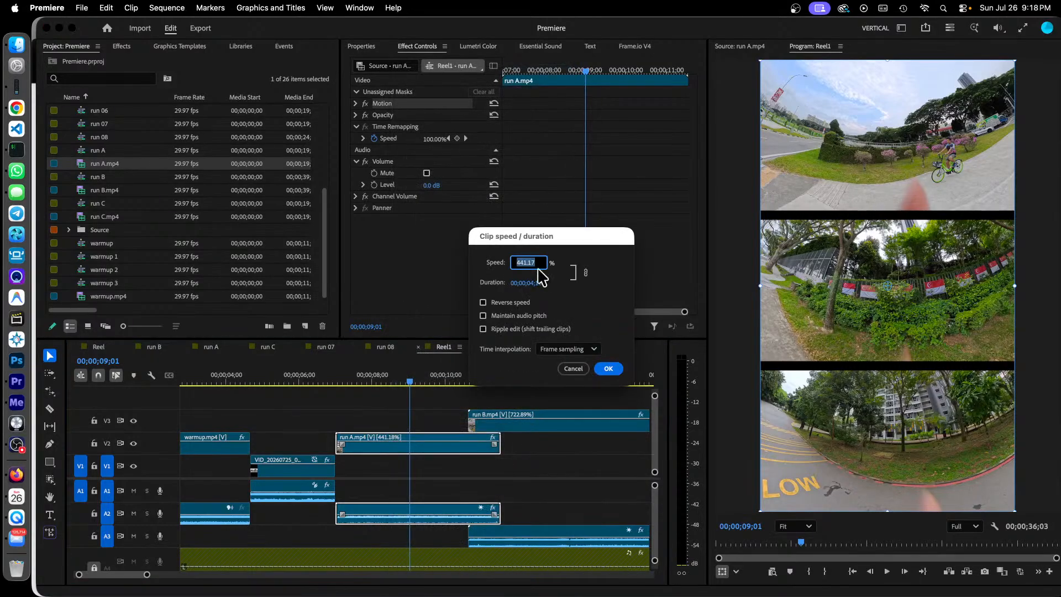
left_click(578, 370)
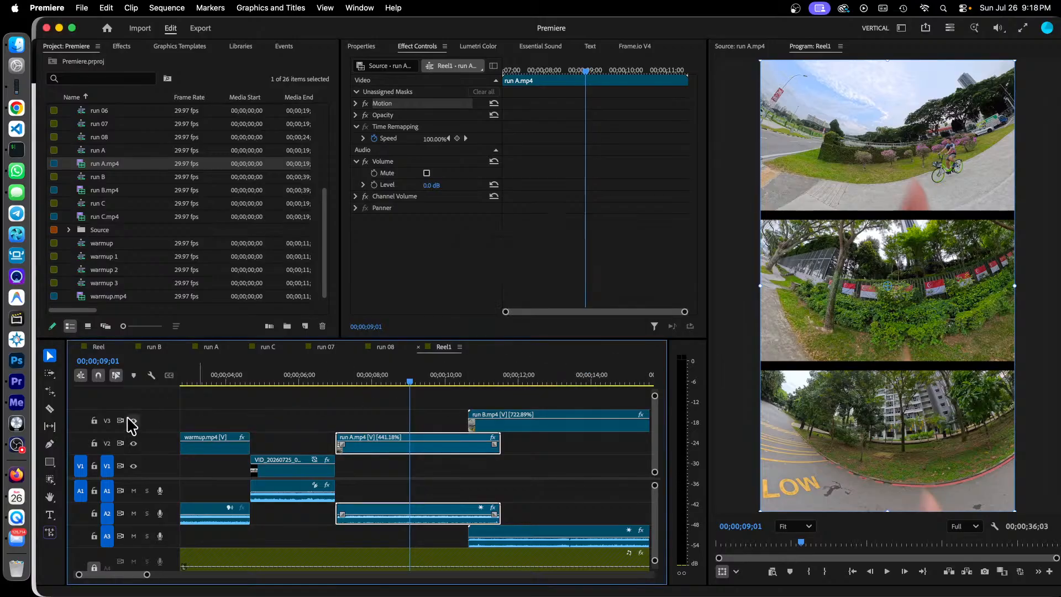
left_click(51, 392)
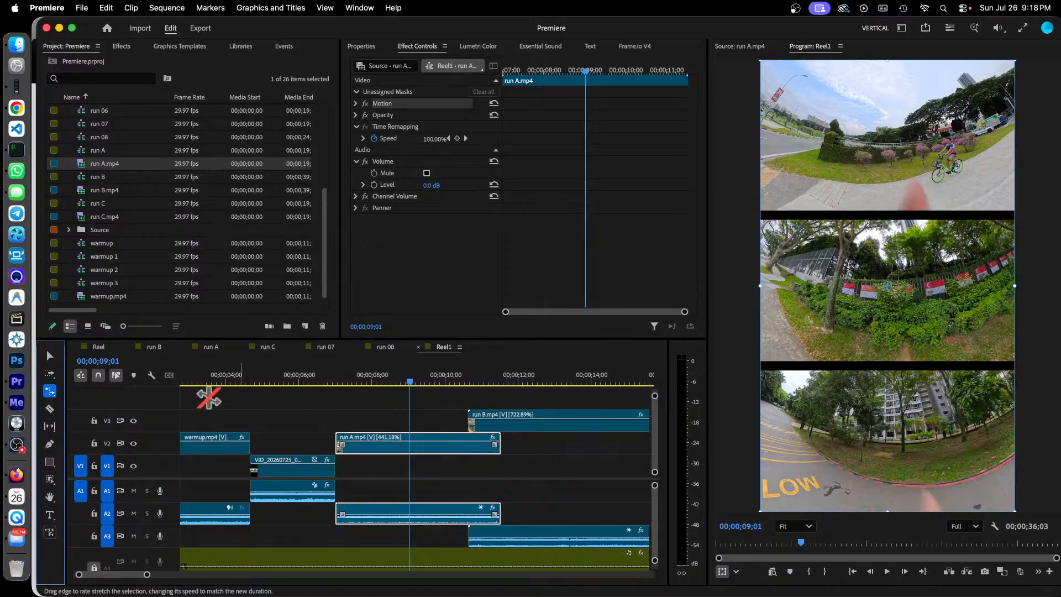
left_click(49, 358)
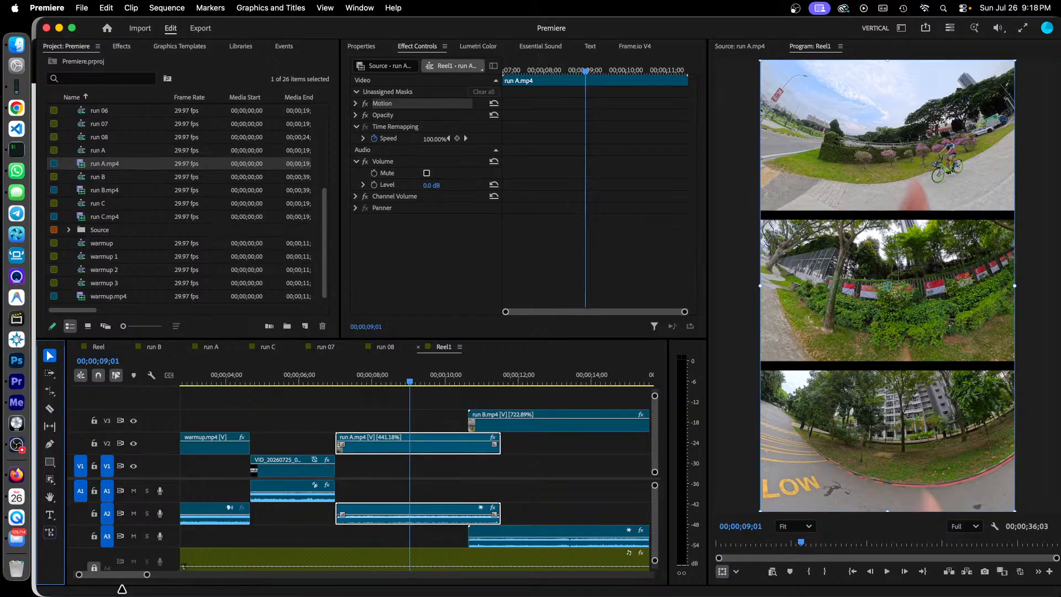
Step: Preview the Reel1 sequence just before run A.mp4 at 00;00;06;29 and at the start of run B.mp4 at 00;00;10;20
scroll(111, 580, "right", 5)
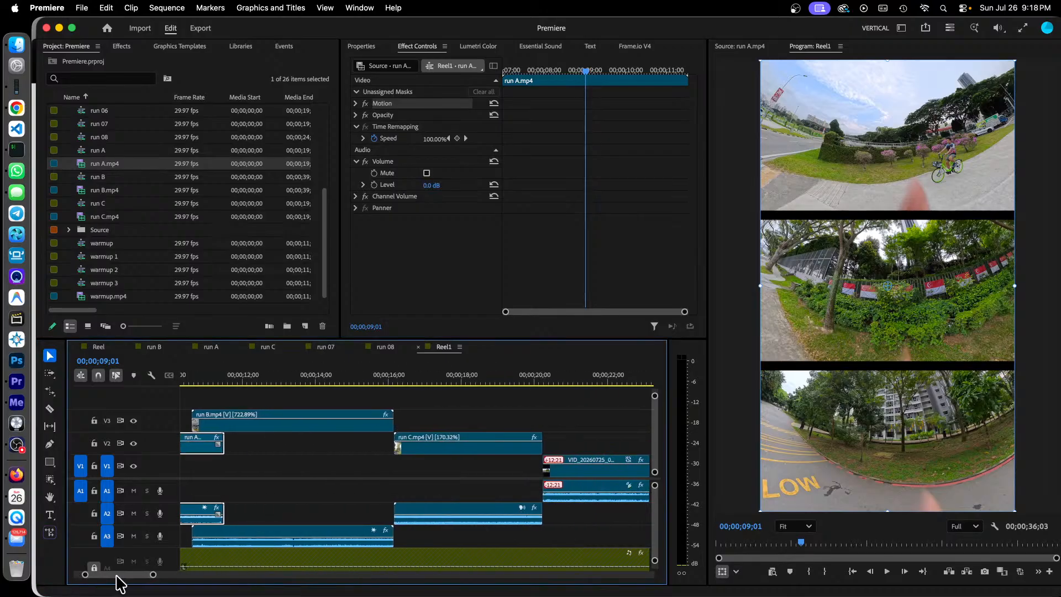
scroll(118, 583, "left", 5)
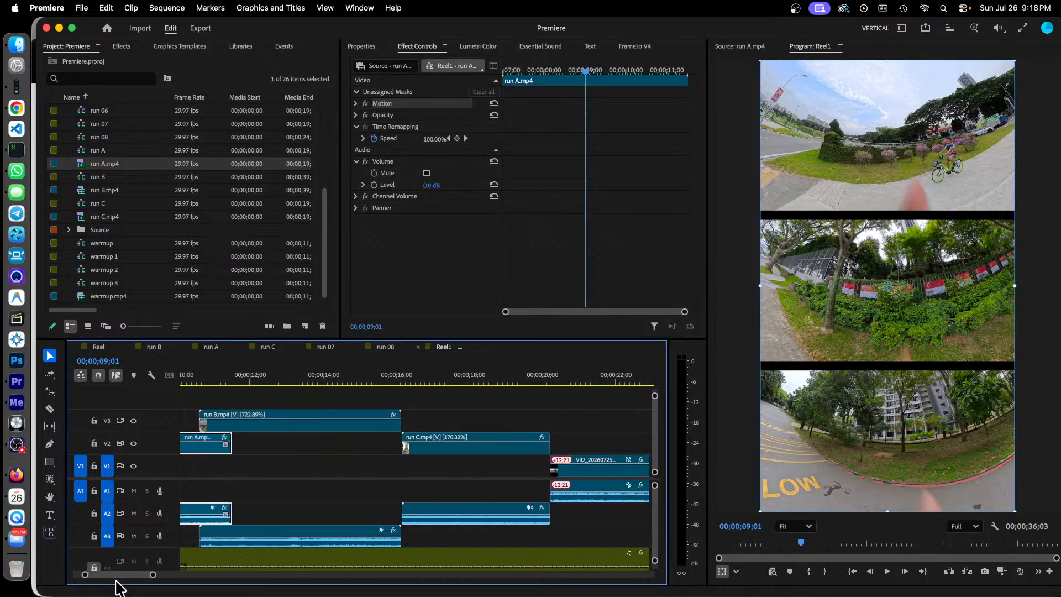
scroll(118, 590, "left", 6)
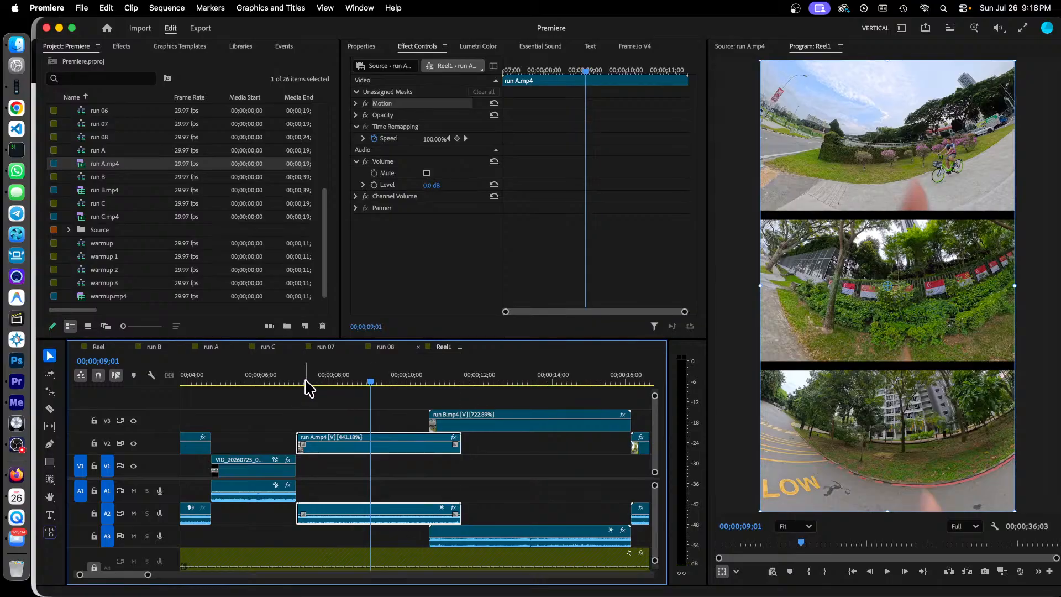
left_click(295, 382)
left_click(295, 383)
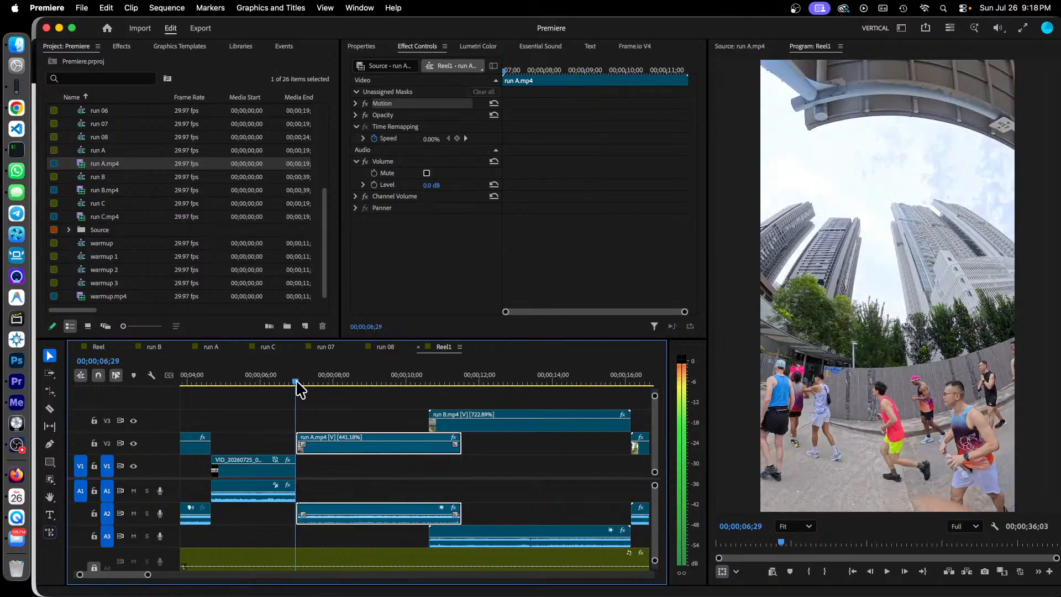
left_click(434, 382)
left_click_drag(434, 384, 433, 384)
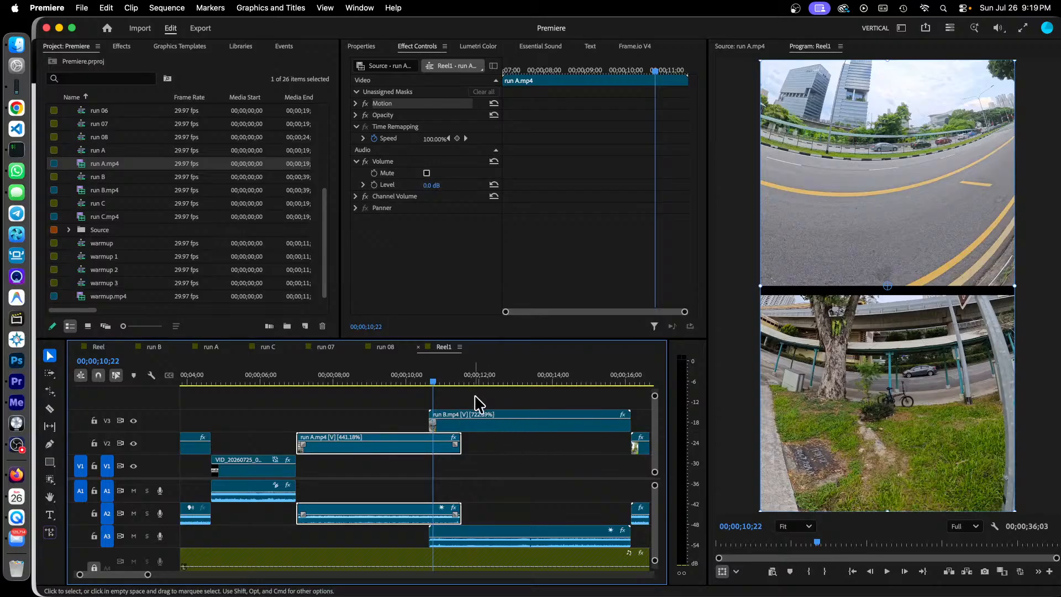
left_click_drag(434, 383, 431, 385)
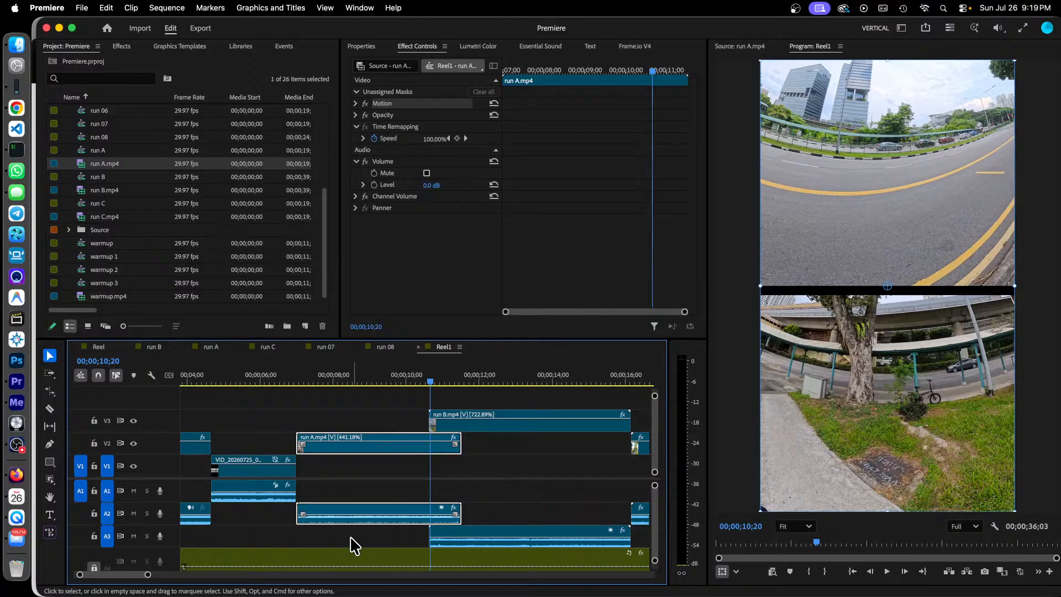
Step: Open run B.mp4 in the Source Monitor and show the run B sequence it was exported from
double_click(524, 428)
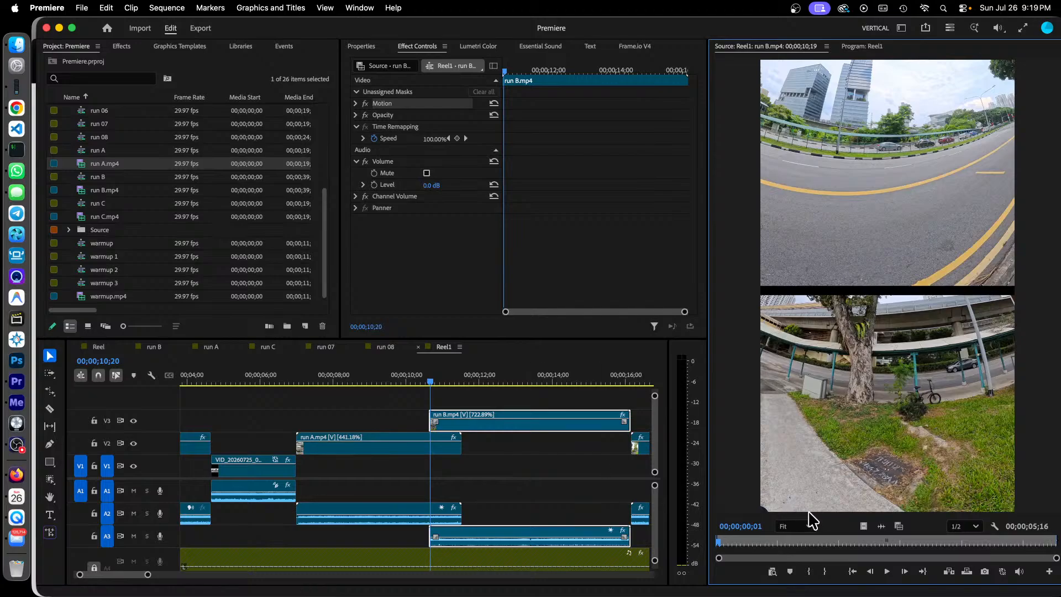
double_click(105, 191)
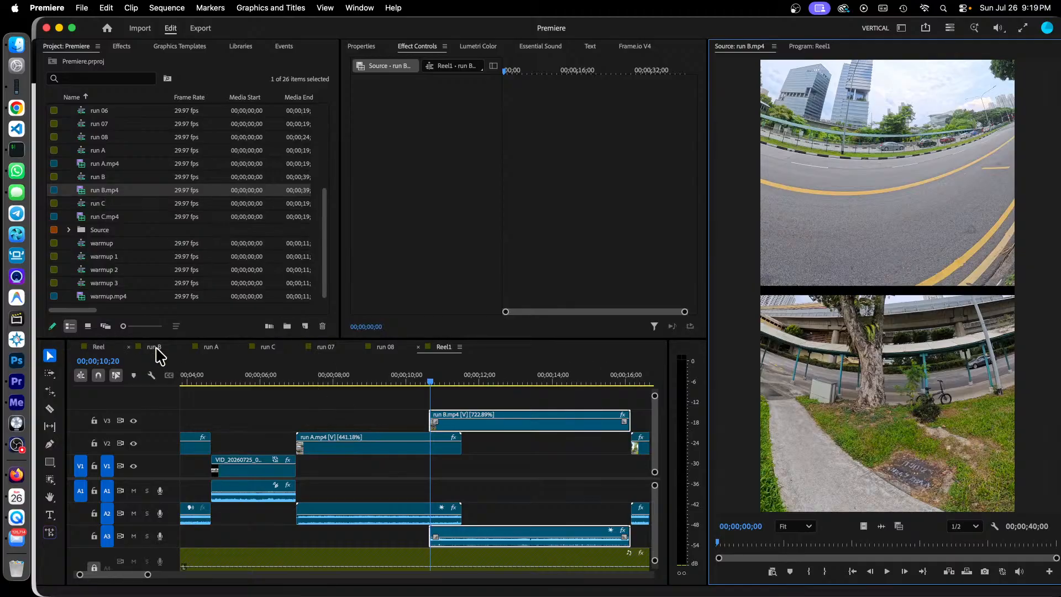
left_click(154, 347)
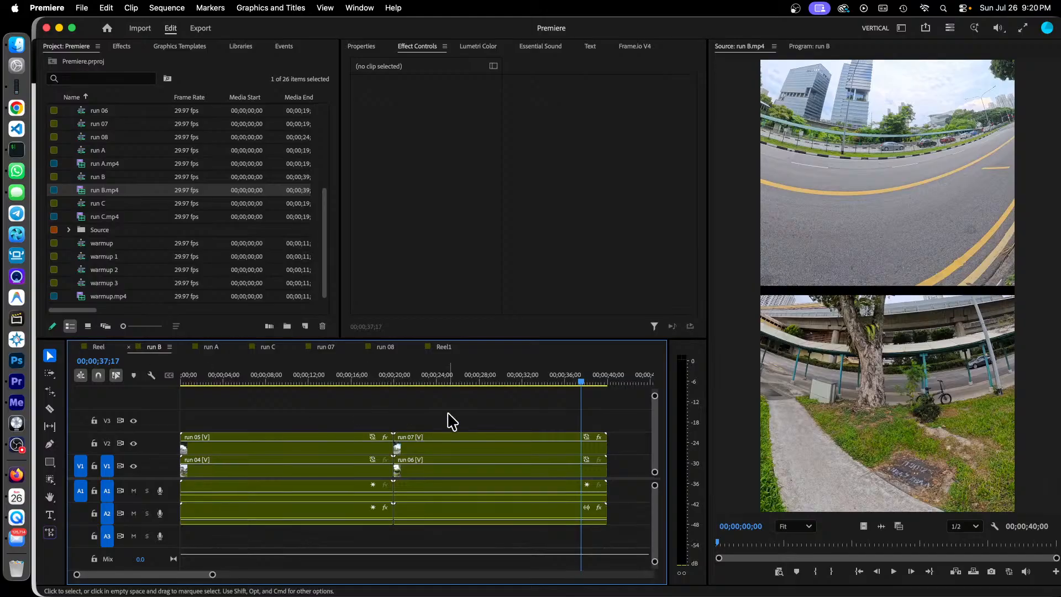
Step: Load run B.mp4 from the project in the Source Monitor again and scrub through it to 00;00;17;18
left_click(97, 191)
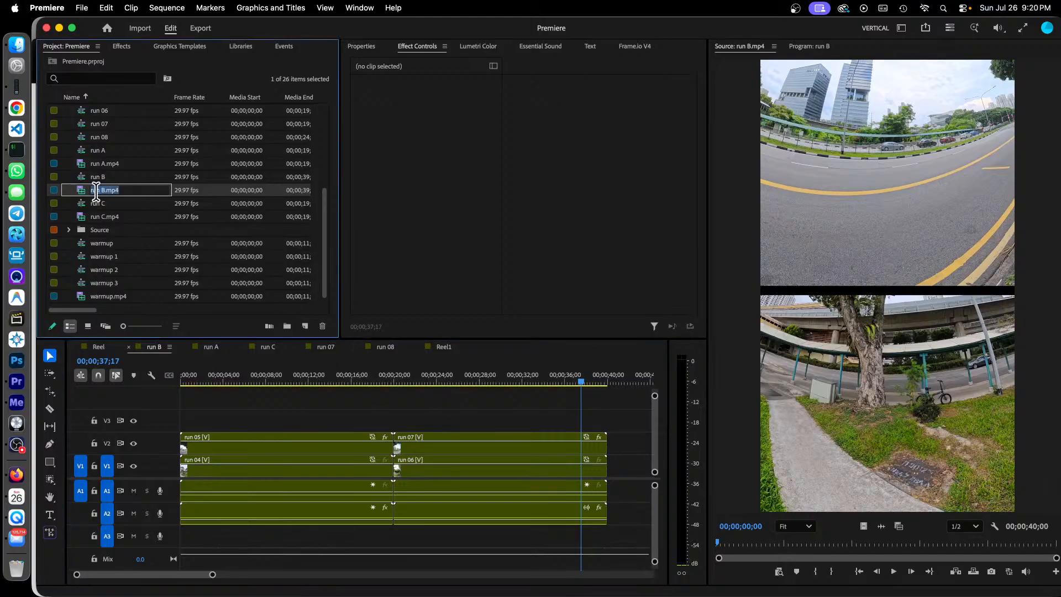
double_click(82, 190)
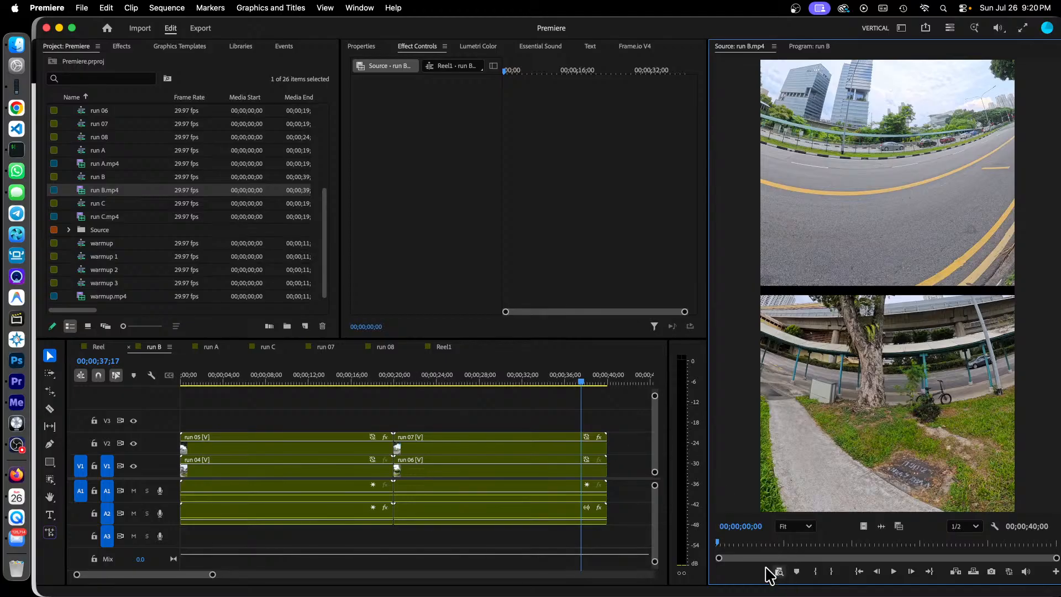
left_click_drag(729, 542, 740, 543)
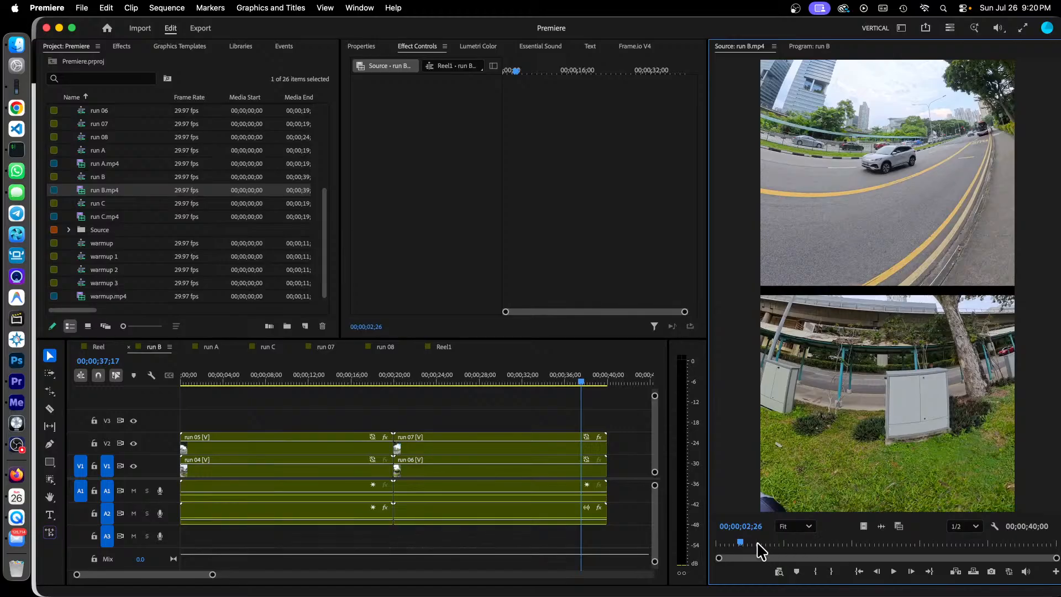
left_click_drag(741, 544, 870, 553)
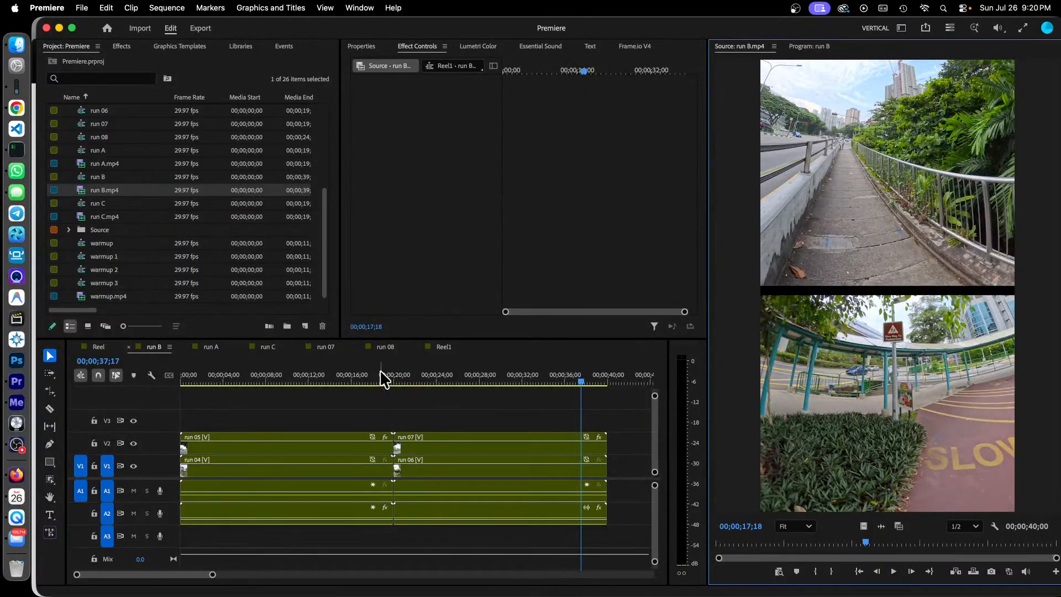
Step: Return to the Reel1 sequence and select the run C.mp4 clip that follows run B.mp4
left_click(442, 348)
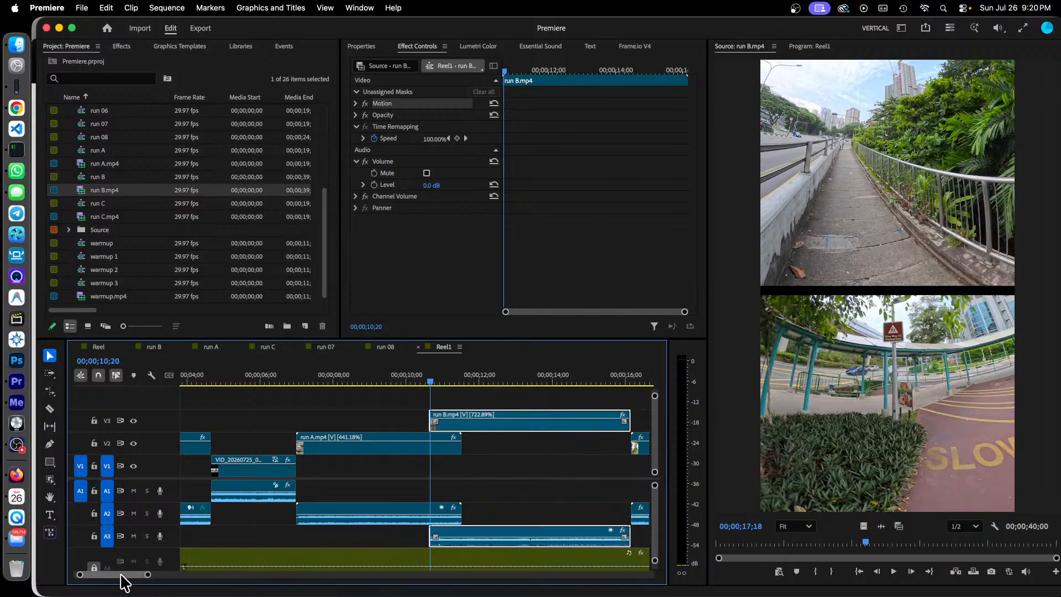
scroll(122, 580, "right", 5)
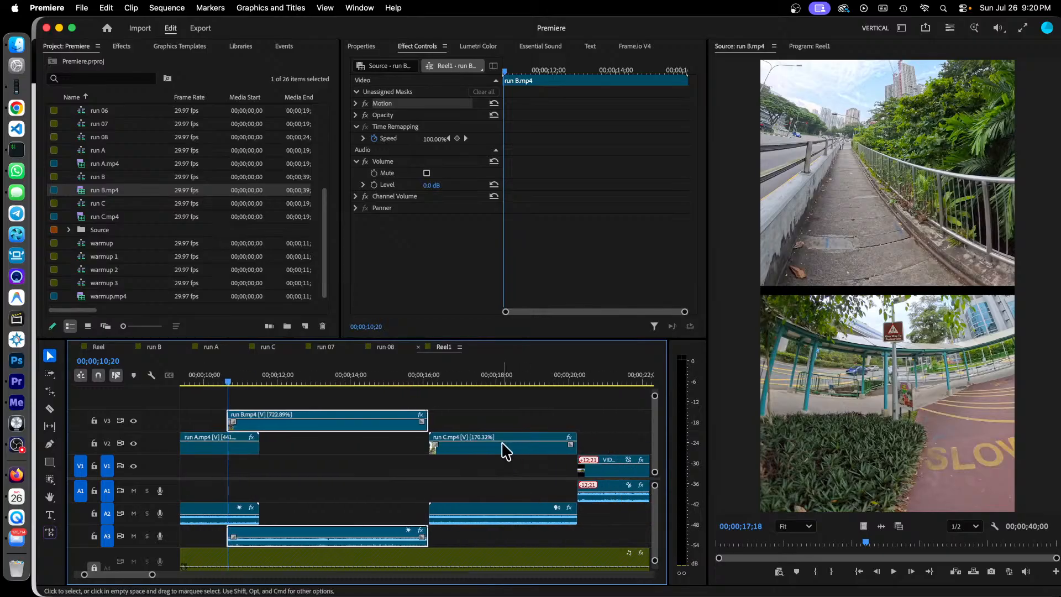
left_click(504, 448)
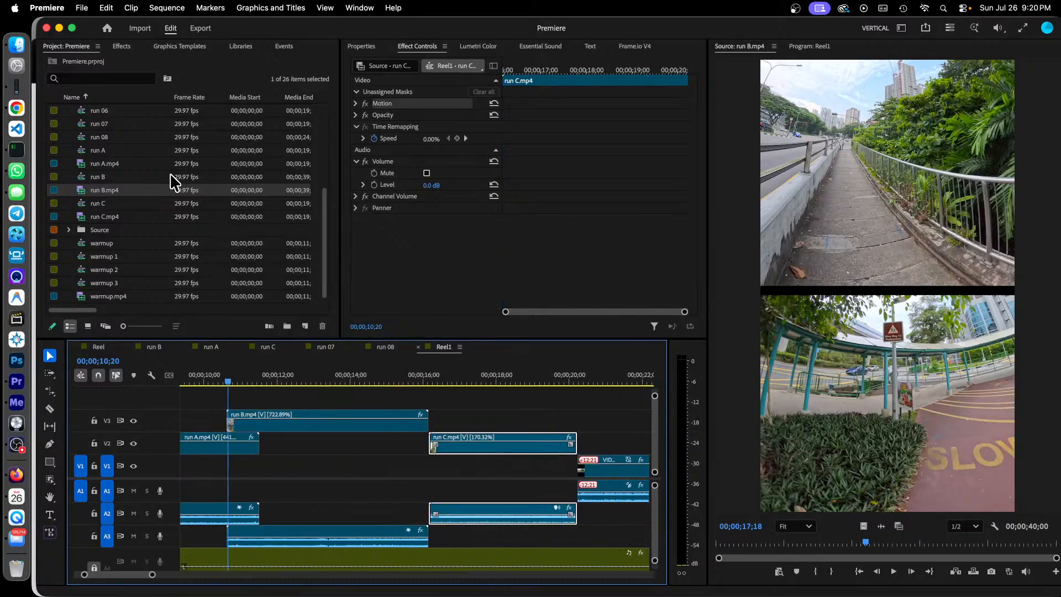
Step: Preview the run C sequence at 00;00;03;17 and scrub through the exported run C.mp4 in the Source Monitor to 00;00;18;06
left_click(80, 203)
double_click(82, 204)
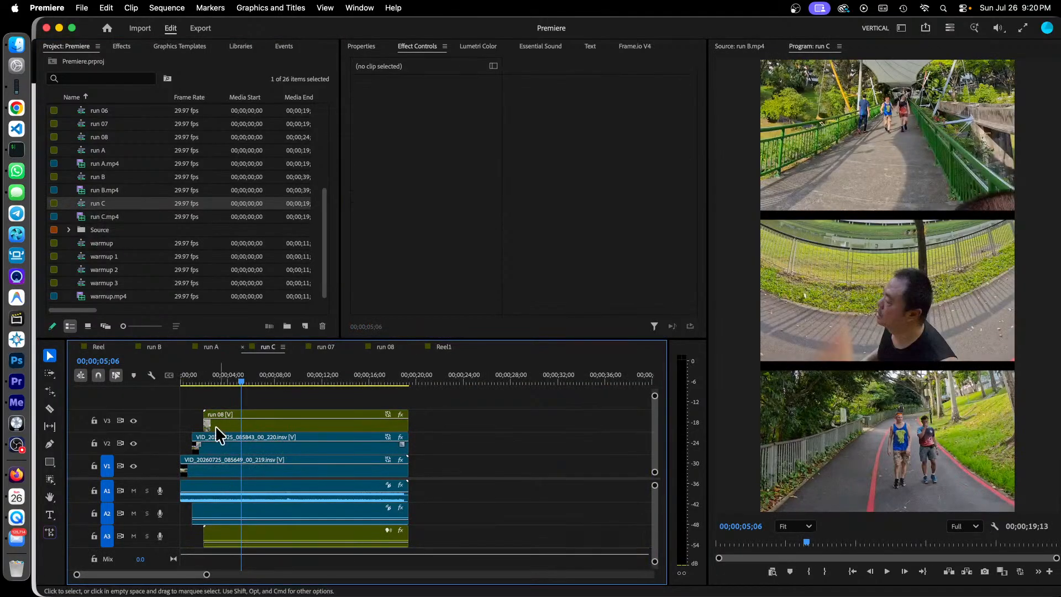
left_click(203, 378)
left_click_drag(202, 377, 222, 384)
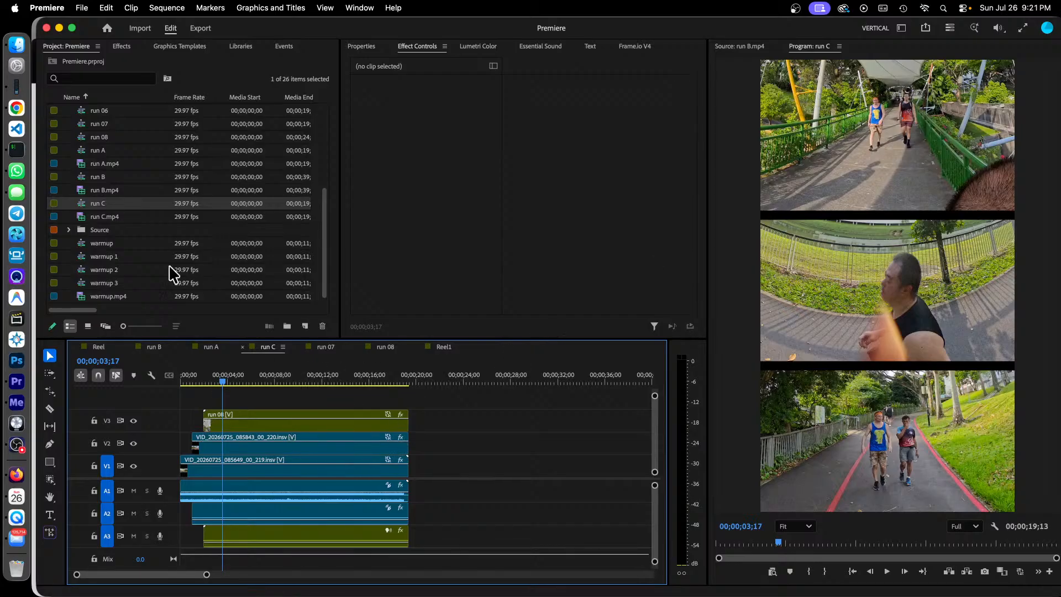
double_click(87, 217)
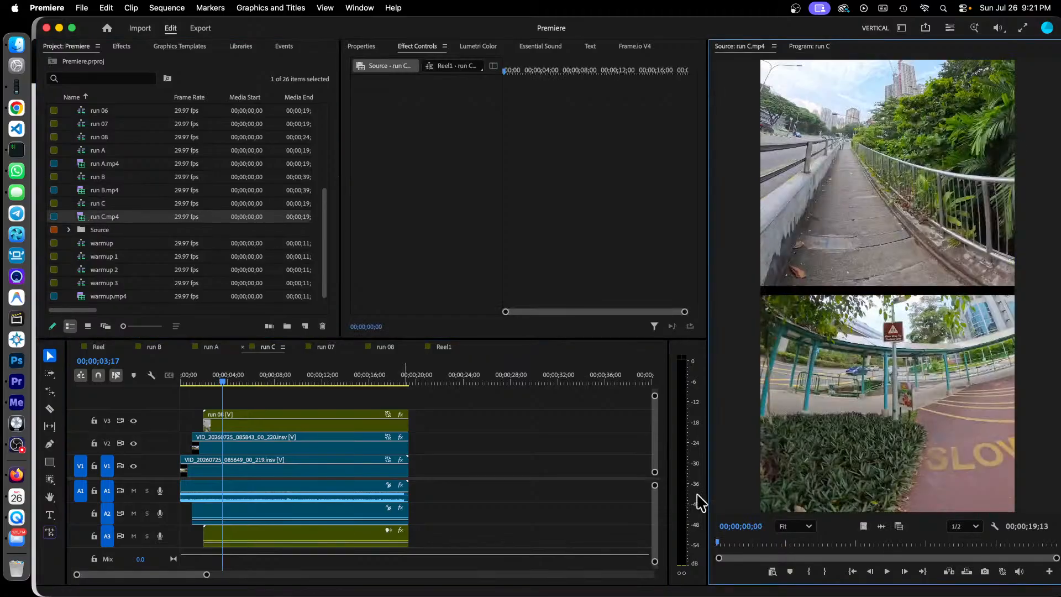
left_click_drag(724, 547, 1037, 538)
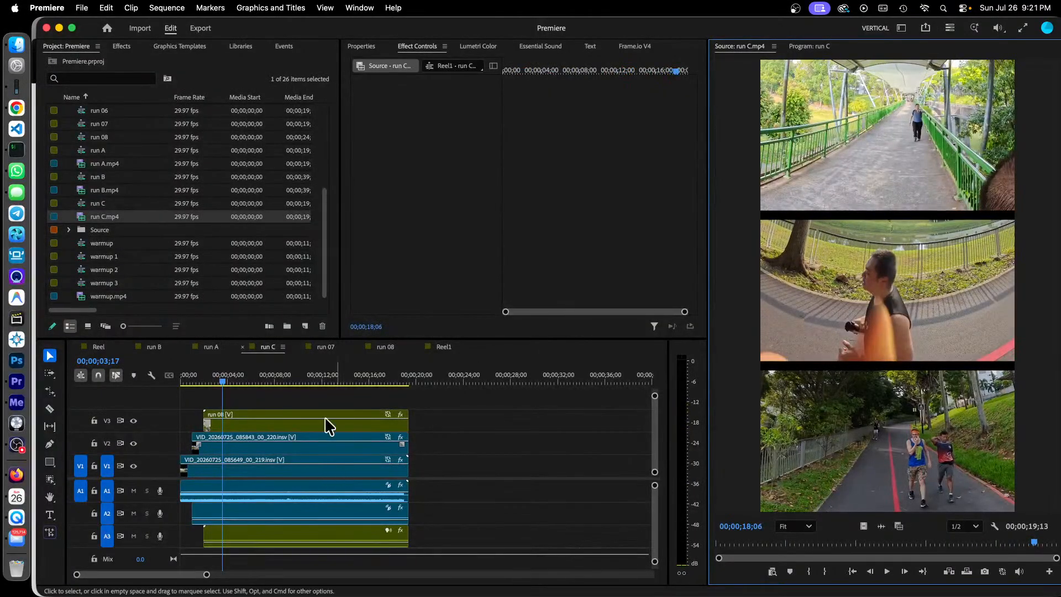
Step: Return to the Reel1 sequence and preview the VID_20260725_090921_00_223.insv clip at 00;00;20;22 and 00;00;22;14
left_click(442, 347)
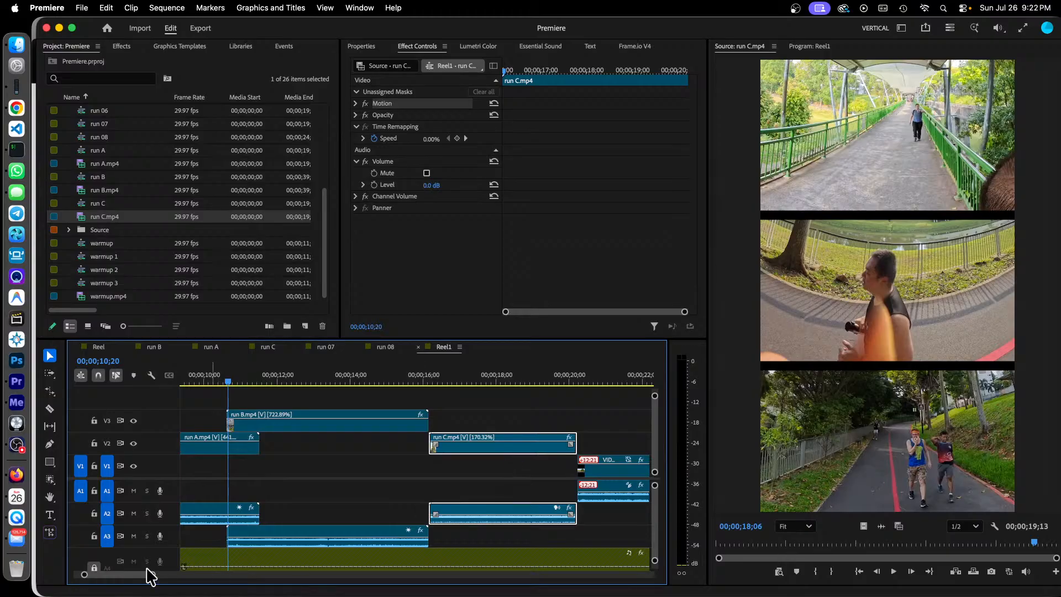
scroll(124, 576, "right", 10)
scroll(125, 576, "right", 2)
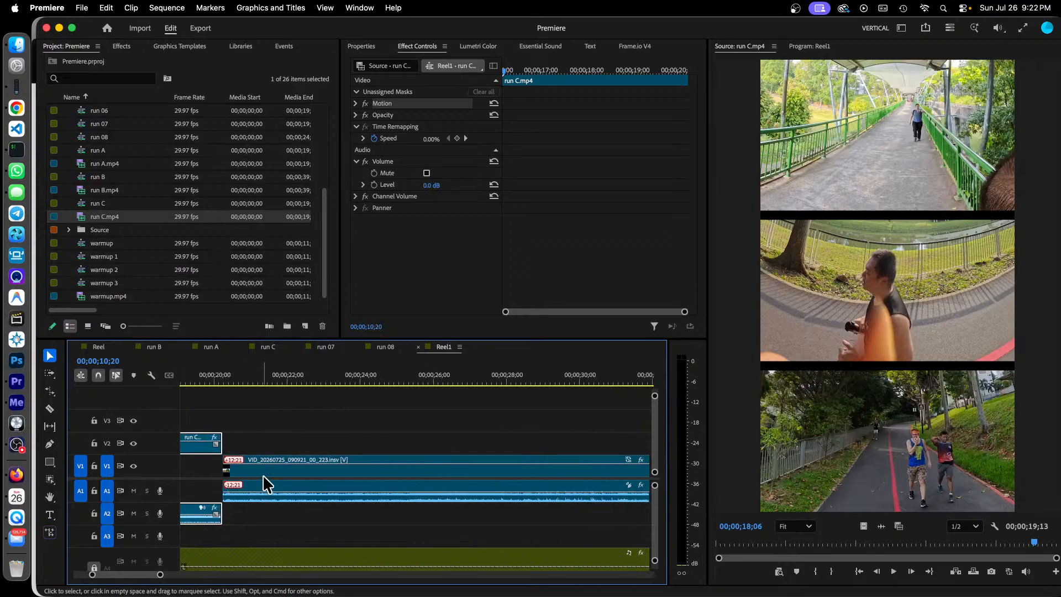
left_click(243, 385)
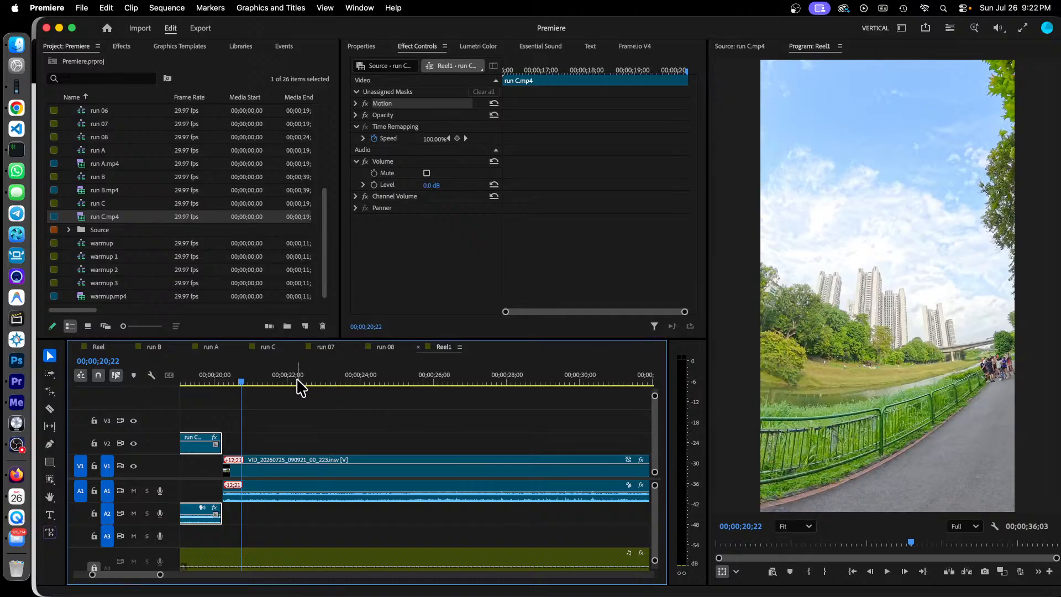
left_click_drag(299, 381, 304, 383)
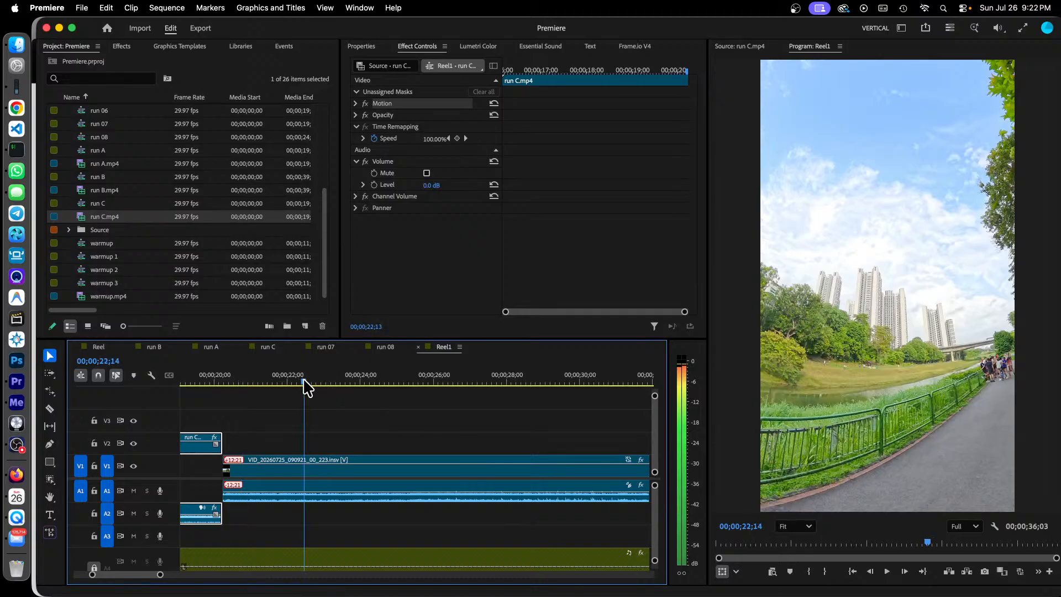
Step: Select the VID_20260725_090921_00_223.insv clip to show its speed ramp and scrub from 00;00;20;25 to 00;00;24;09
left_click(380, 473)
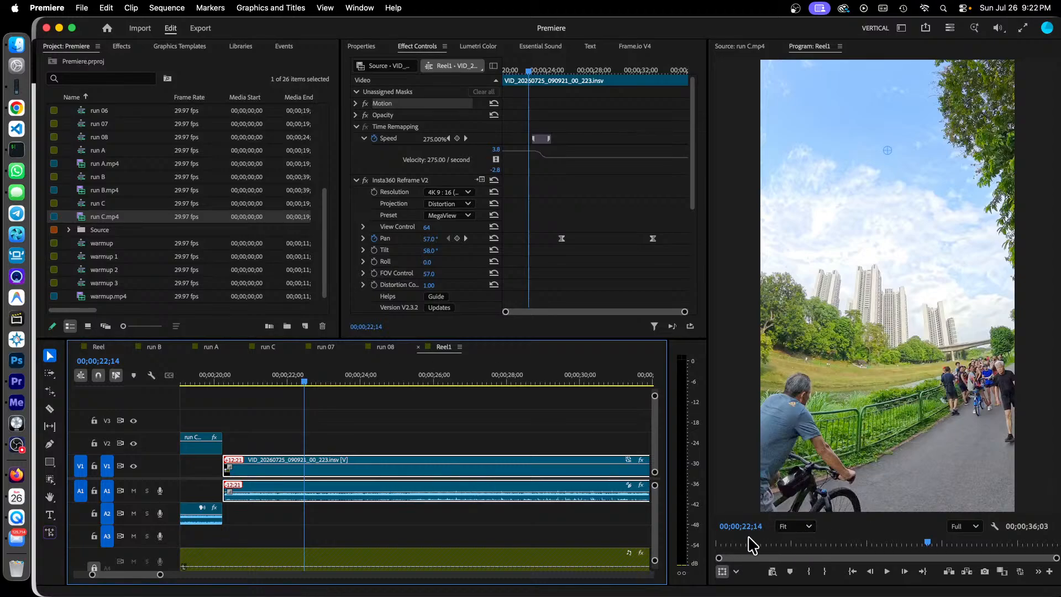
left_click(244, 383)
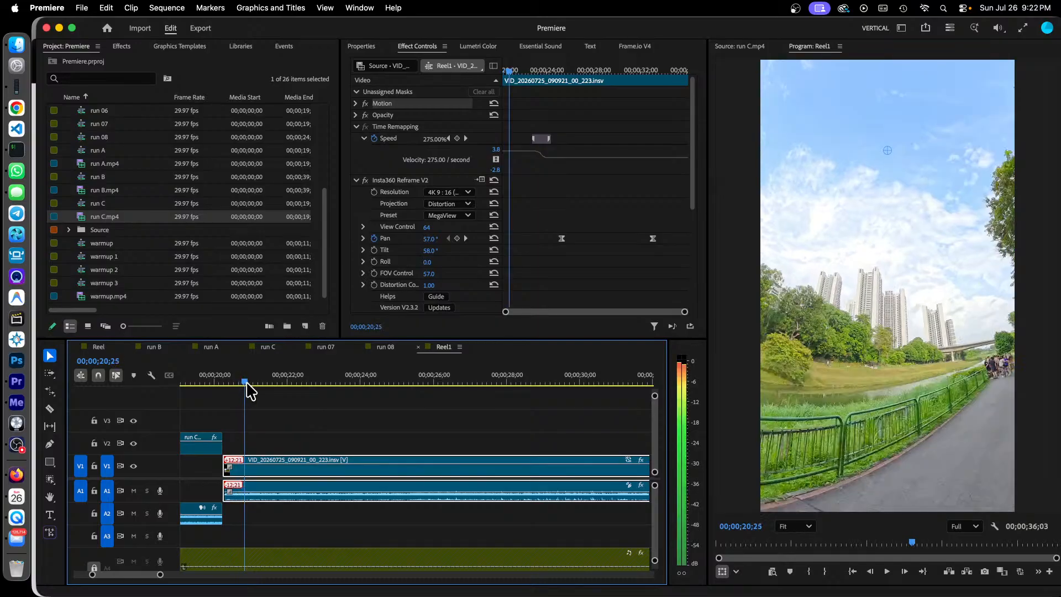
left_click_drag(246, 385, 372, 396)
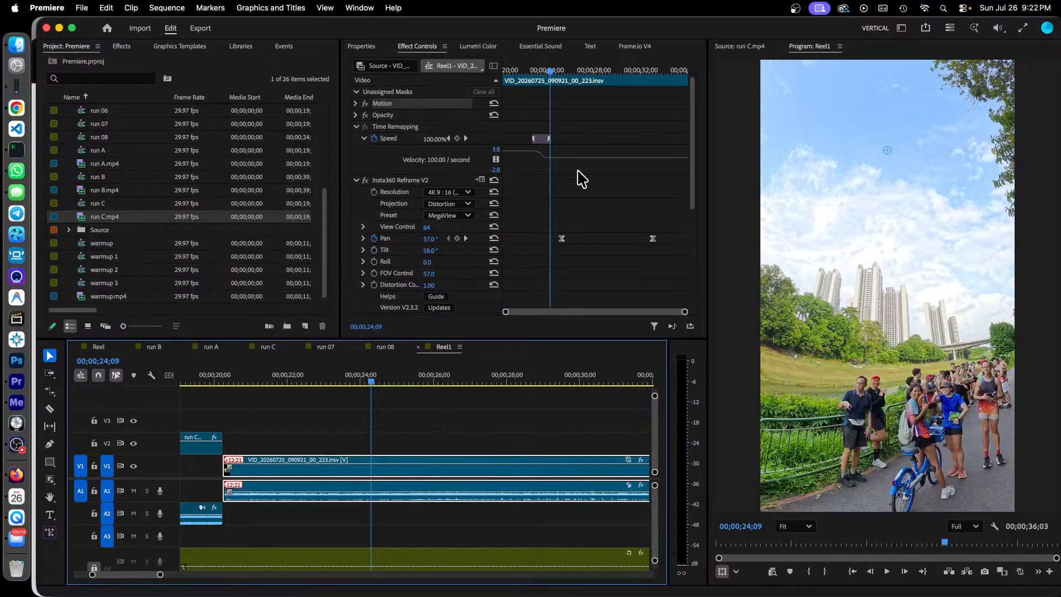
Step: Scrub the selected VID_20260725_090921_00_223.insv clip across its speed ramp at 00;00;21;24, 00;00;25;26 and 00;00;31;27
left_click(521, 69)
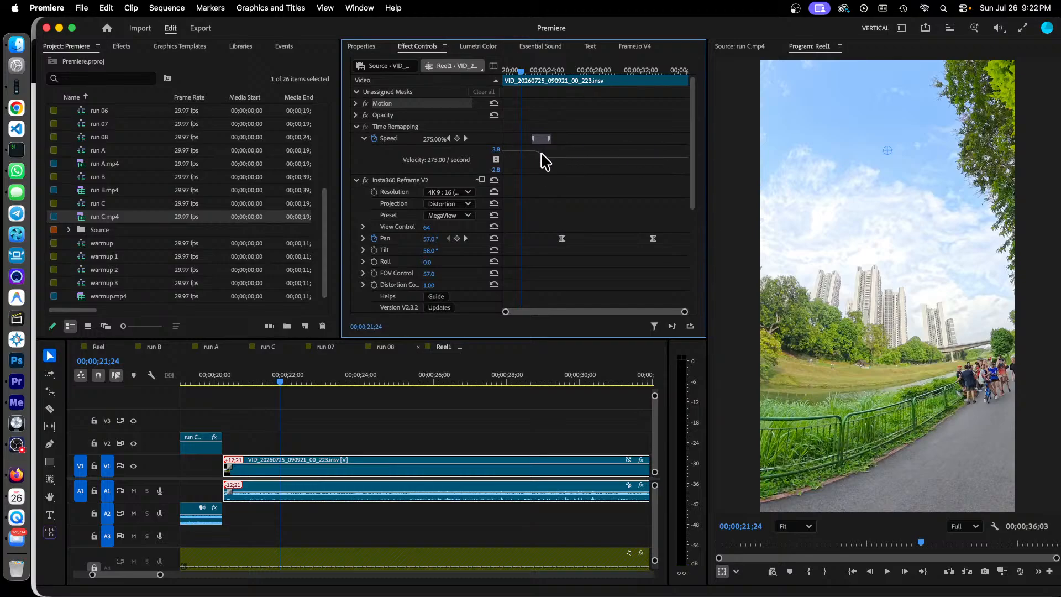
left_click(568, 70)
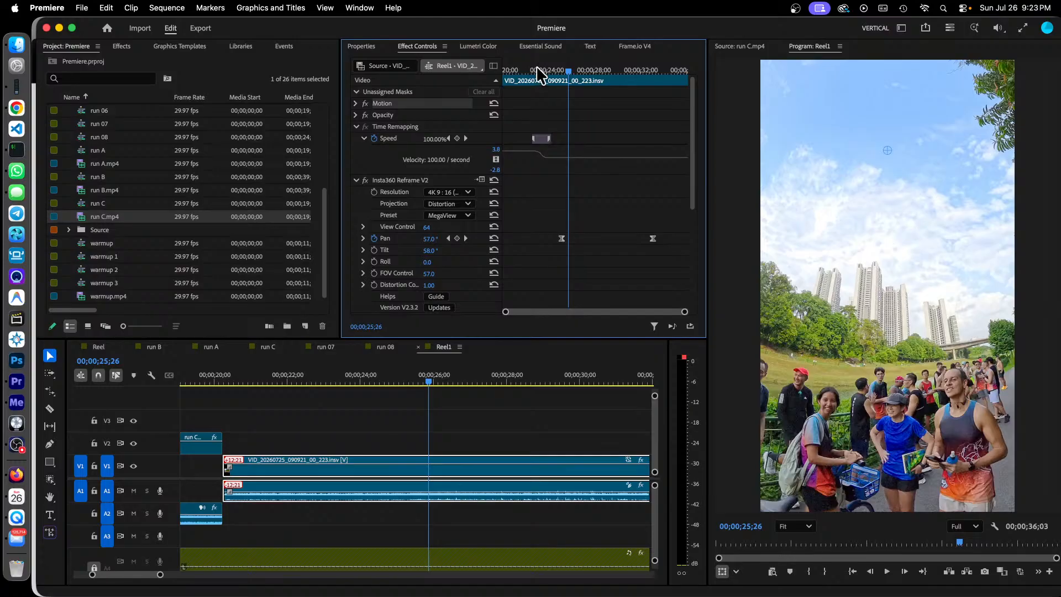
left_click_drag(536, 67, 640, 78)
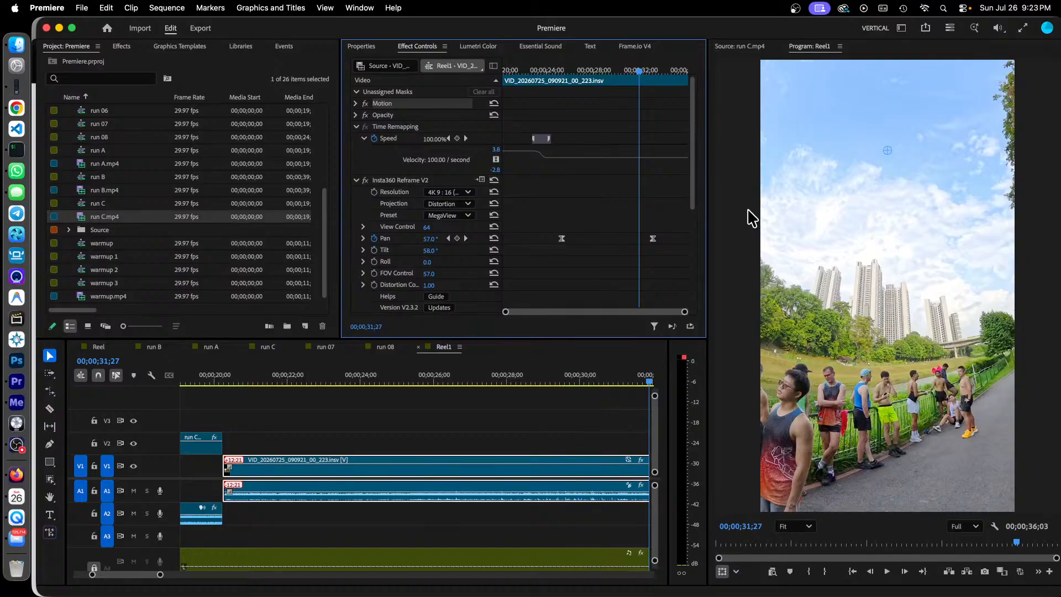
Step: Scrub through the last part of the VID_20260725_090921_00_223.insv clip in Reel1 up to 00;00;35;26
mouse_move(5, 591)
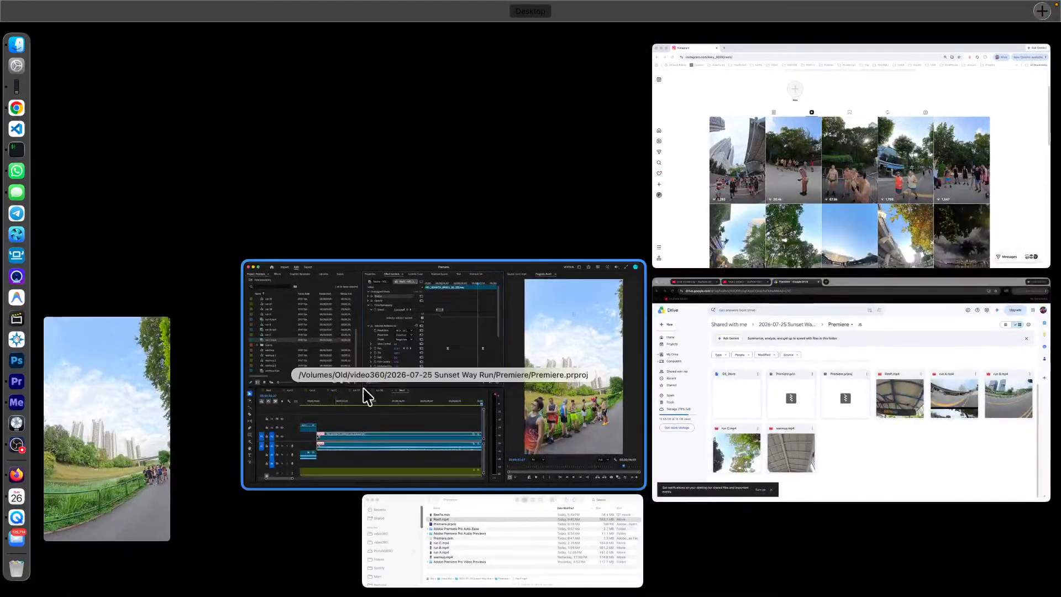
left_click(491, 335)
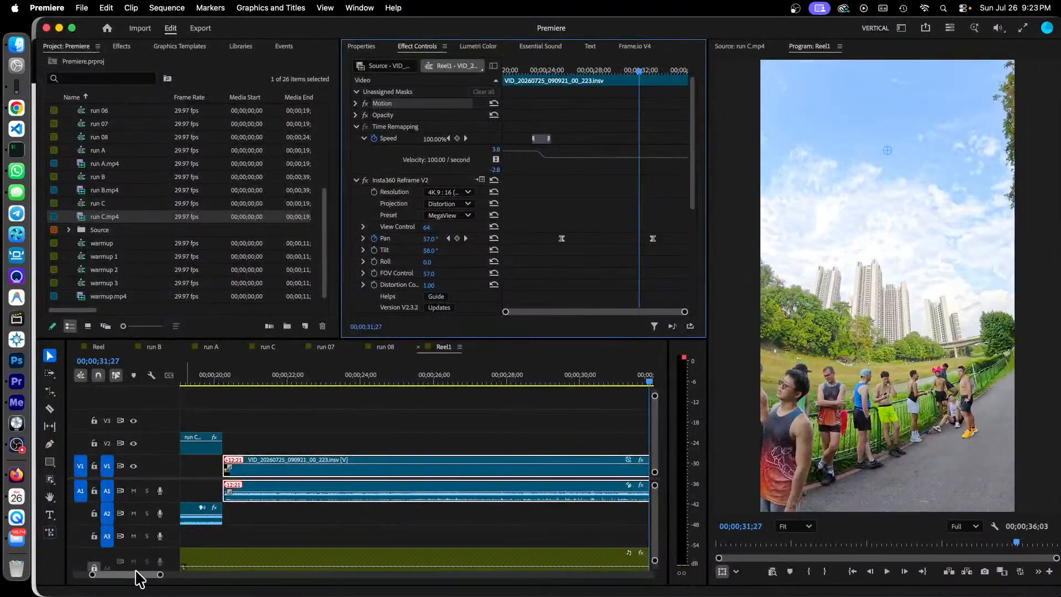
left_click_drag(135, 577, 143, 576)
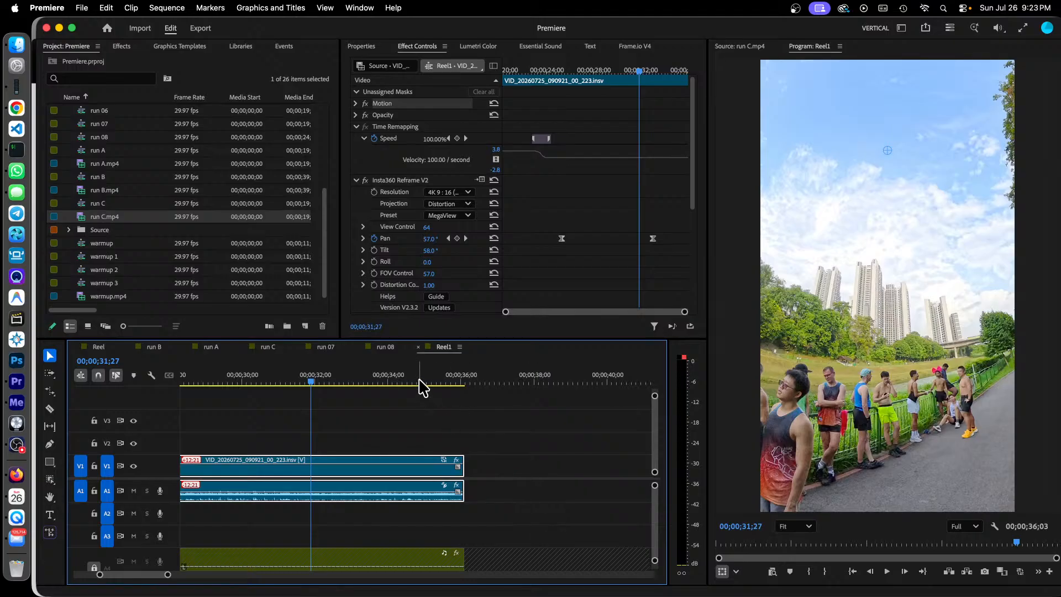
left_click_drag(421, 387, 460, 394)
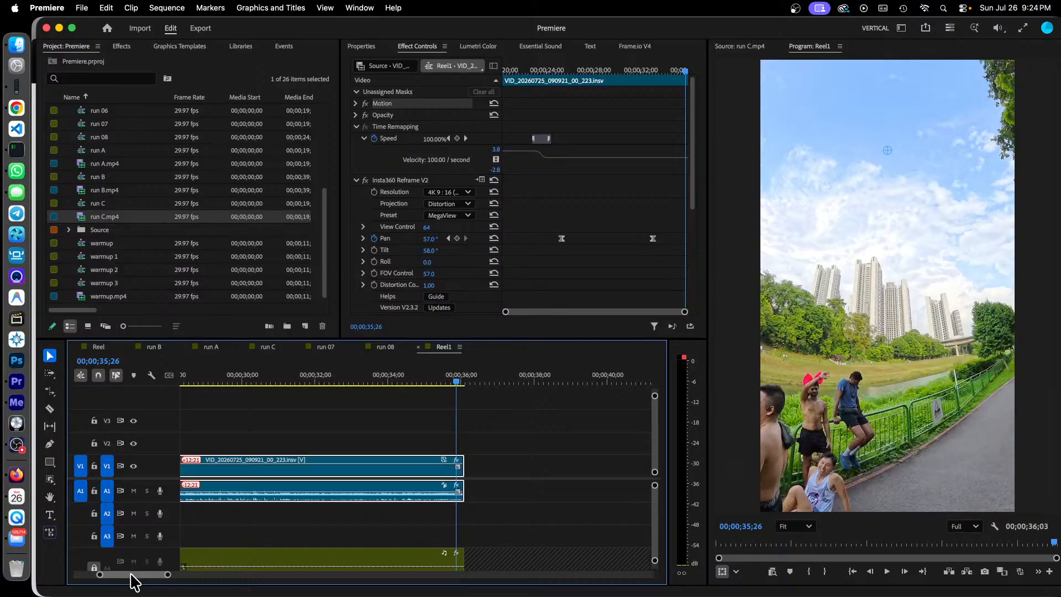
Step: Go back to the beginning of Reel1 and preview the warmup.mp4 split screens at 00;00;01;16, 00;00;02;26 and 00;00;03;21
left_click_drag(130, 575, 103, 584)
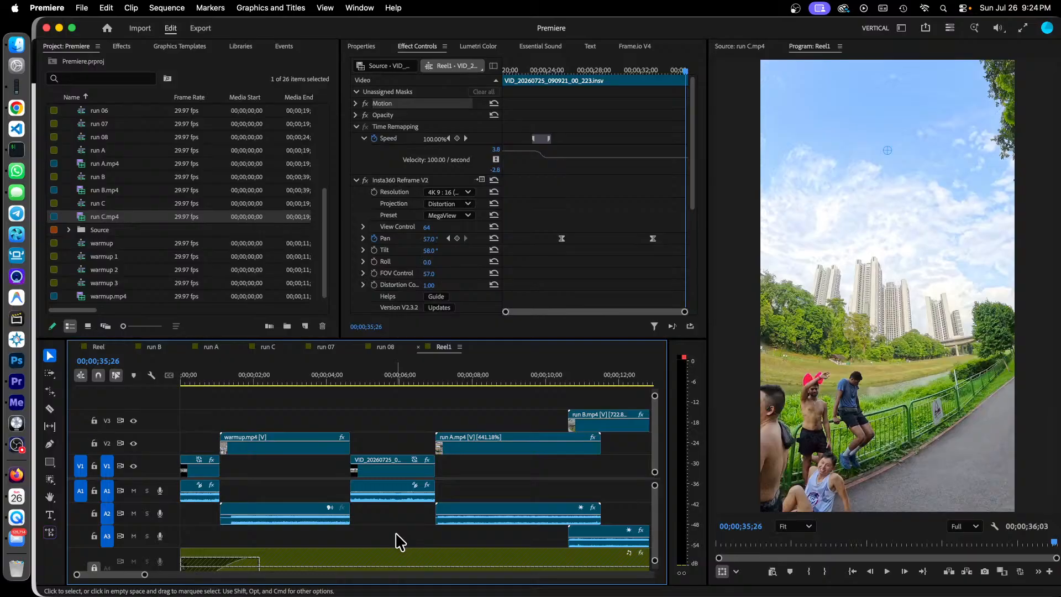
left_click(236, 381)
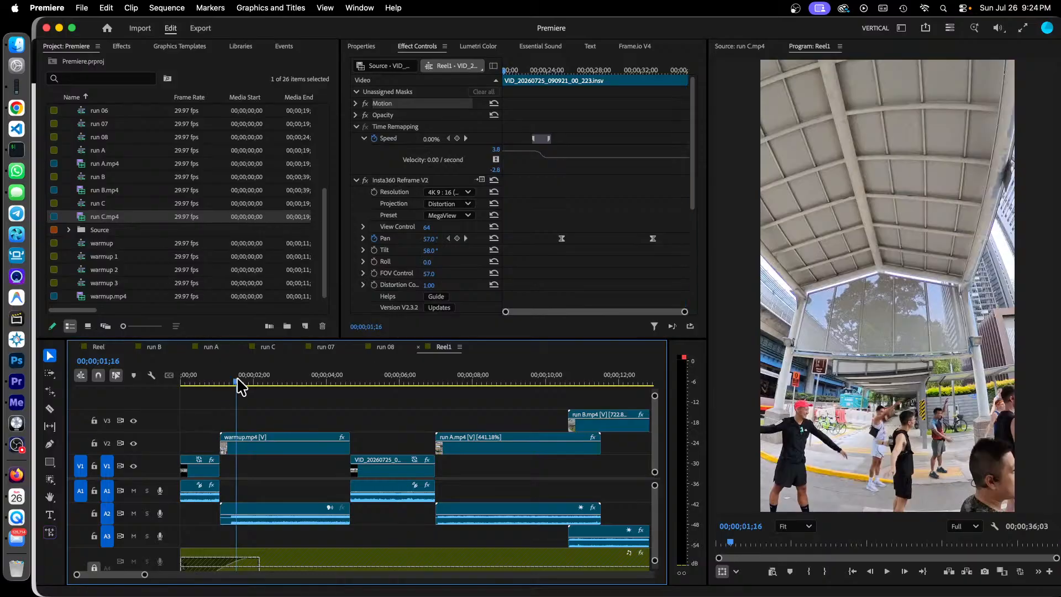
left_click(284, 381)
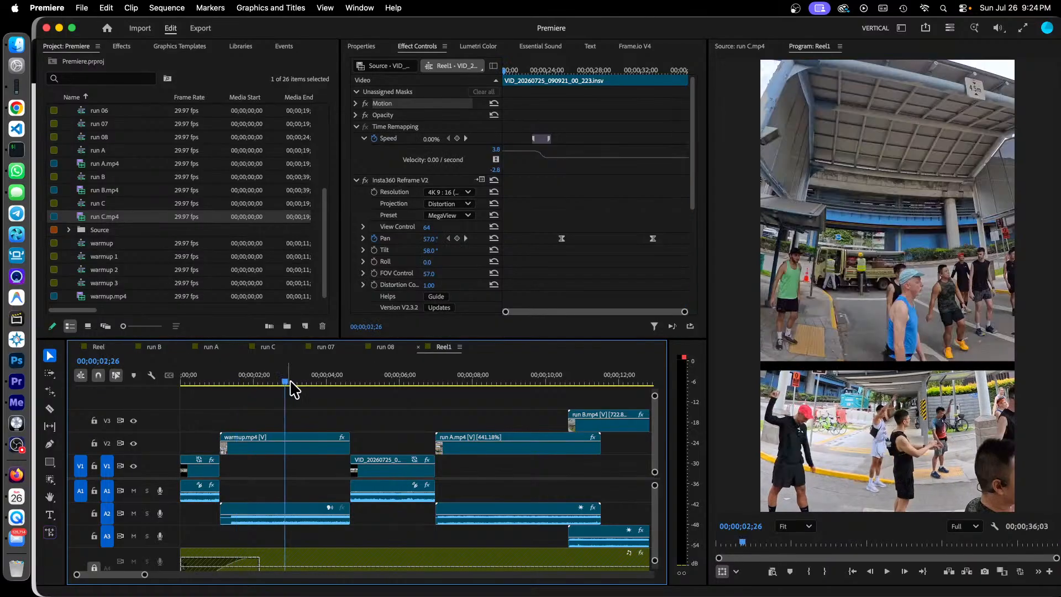
left_click(315, 382)
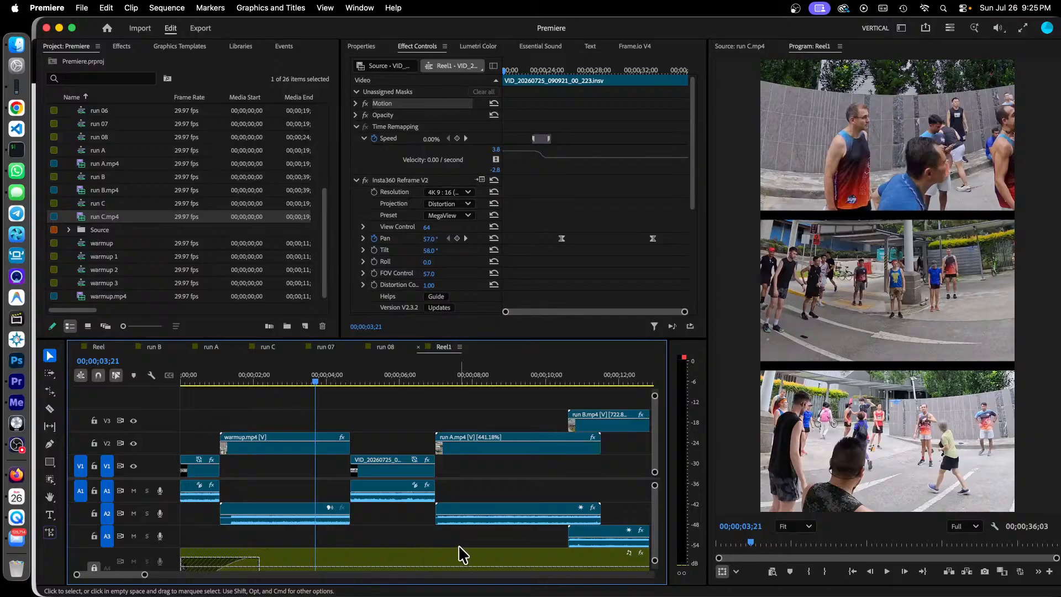
Step: Preview the run A.mp4 clip in Reel1 at its start and at 00;00;08;14, and look over the rest of the sequence
left_click(437, 380)
left_click(490, 381)
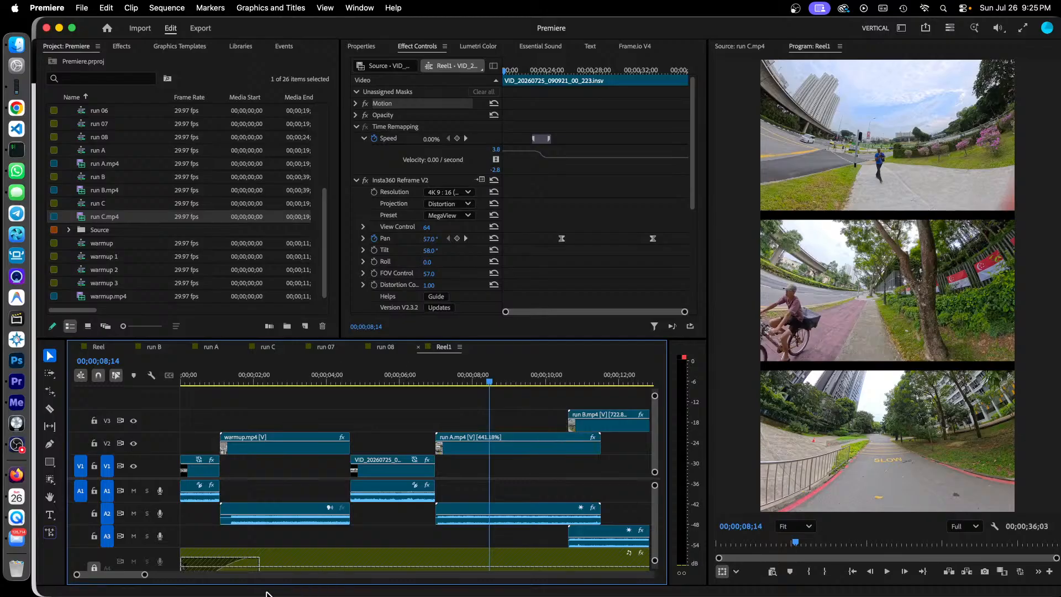
left_click_drag(124, 577, 145, 579)
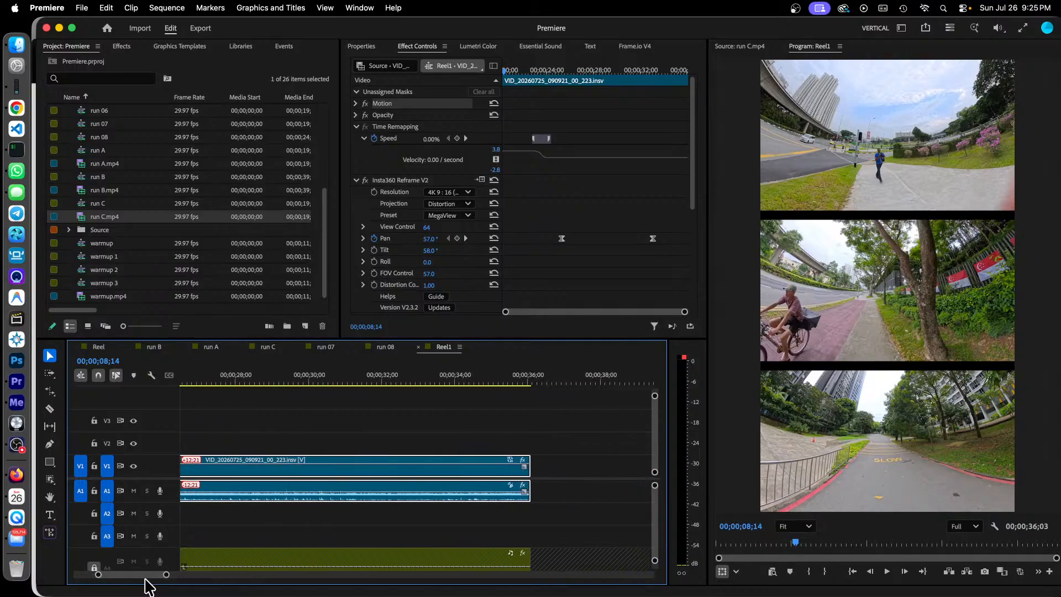
left_click_drag(145, 579, 118, 580)
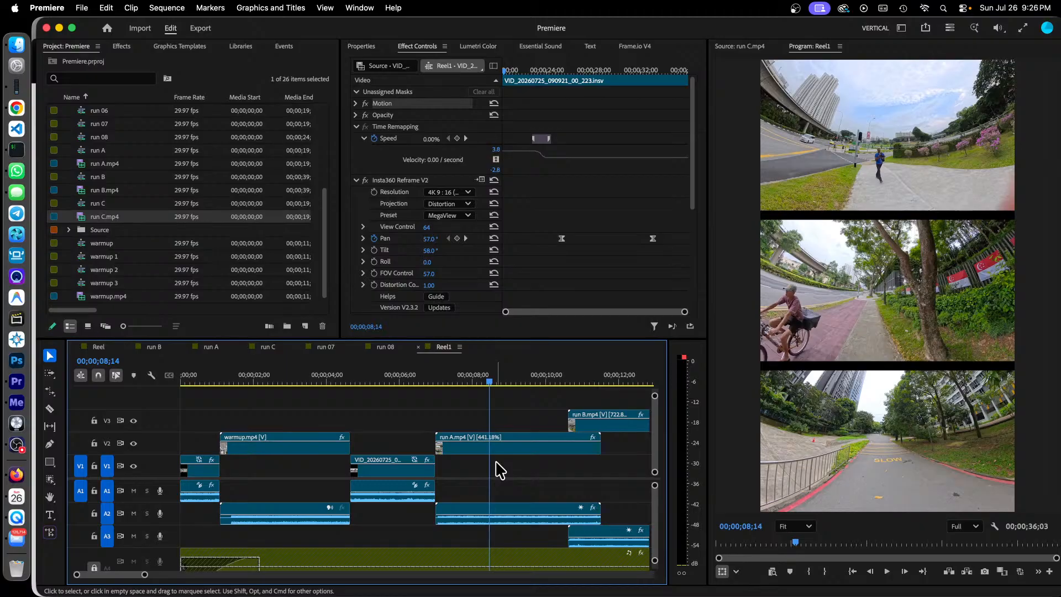
Step: Open the Reel sequence and preview its source clips at 00;12;31;26, 00;13;30;22 and 00;14;35;13
left_click(97, 347)
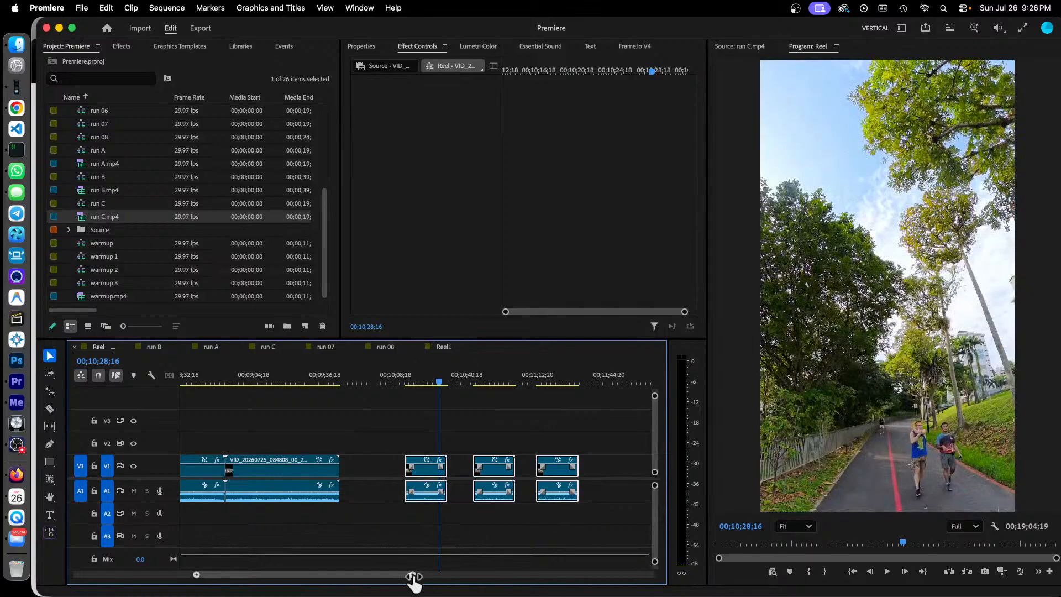
left_click_drag(413, 576, 435, 576)
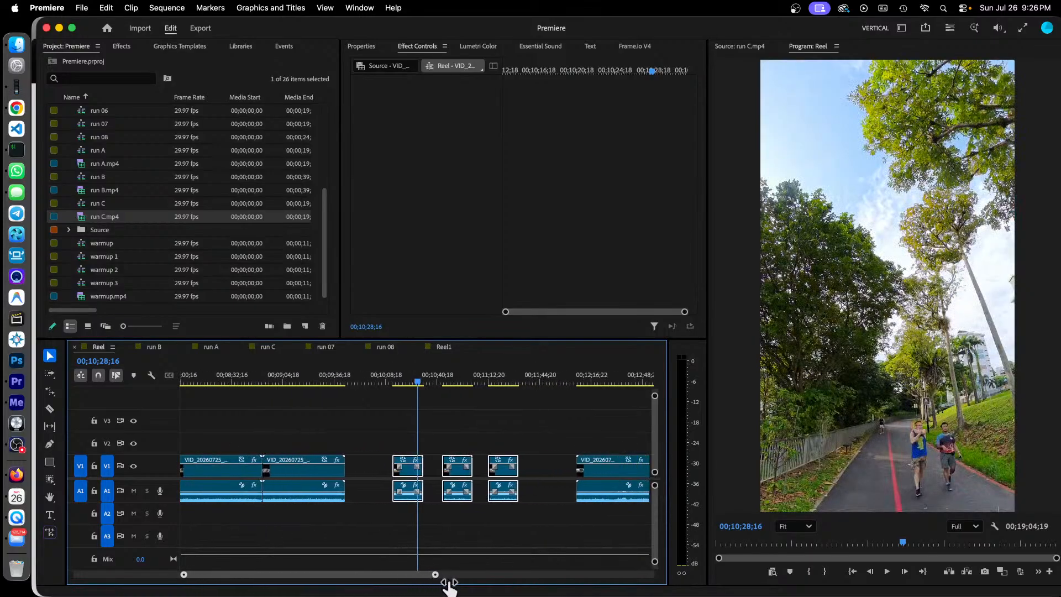
left_click_drag(351, 578, 390, 575)
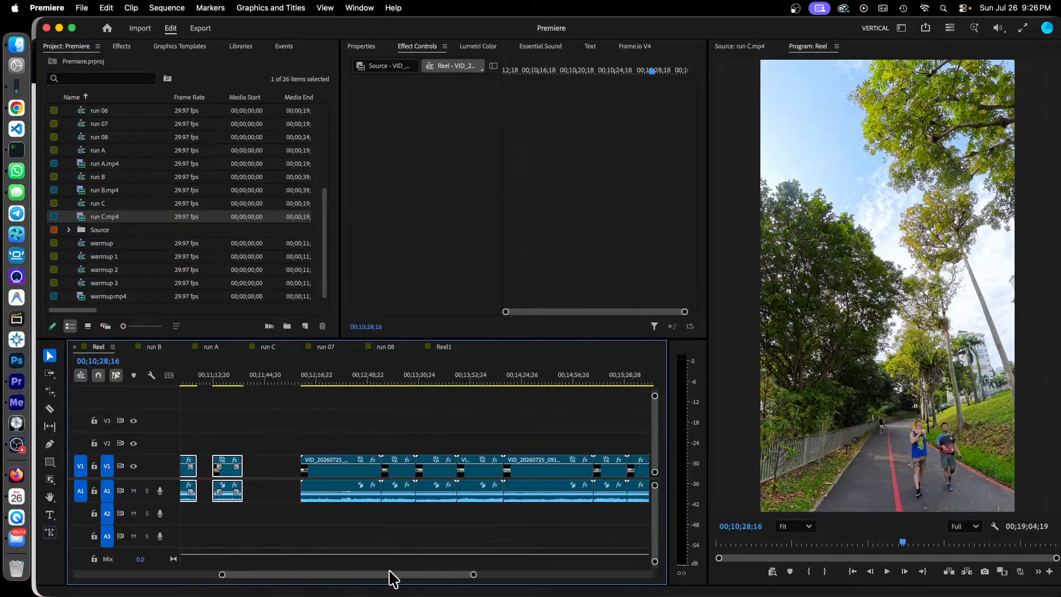
left_click(341, 381)
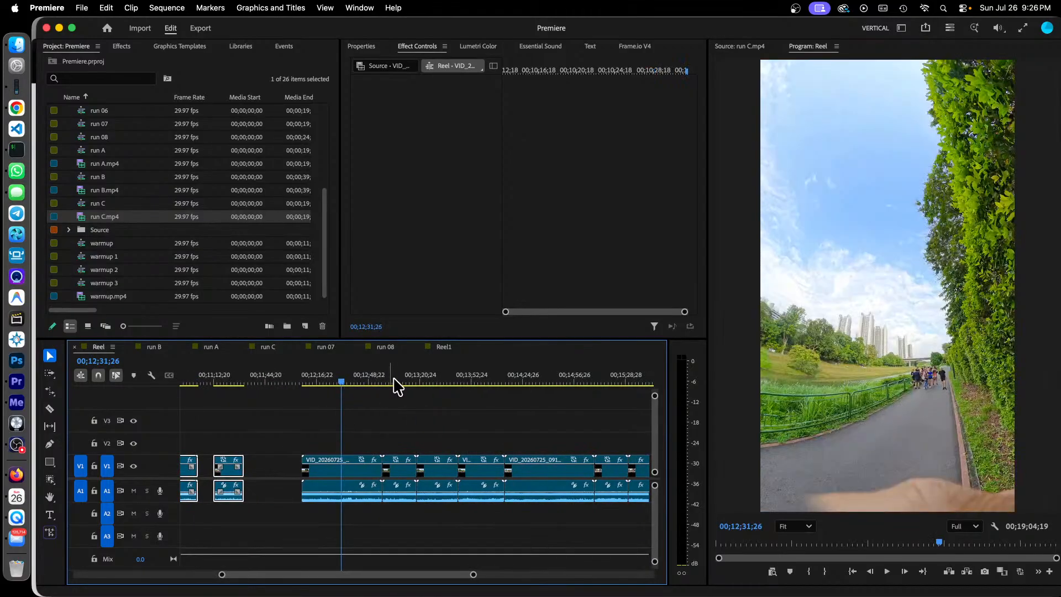
left_click(393, 381)
left_click(436, 381)
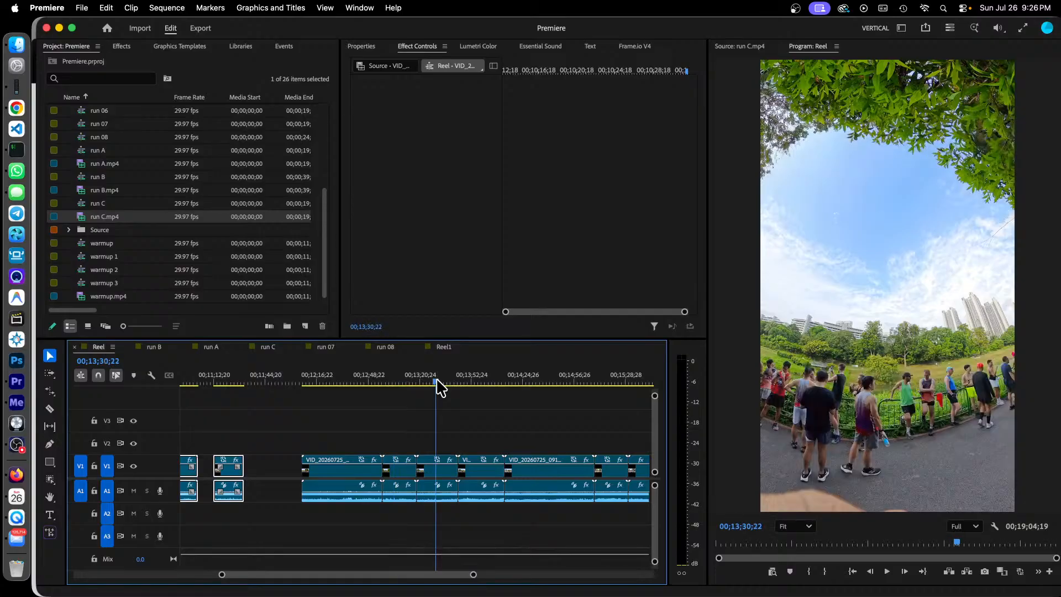
left_click(540, 378)
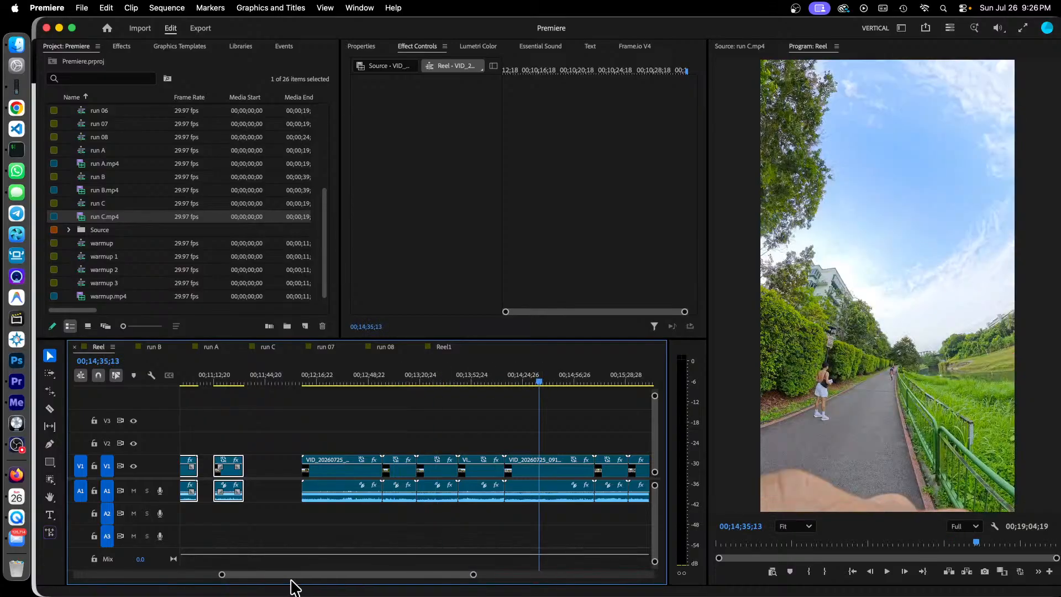
Step: Preview the following clips of the Reel sequence at 00;15;21;20 and 00;15;43;10
scroll(301, 586, "right", 5)
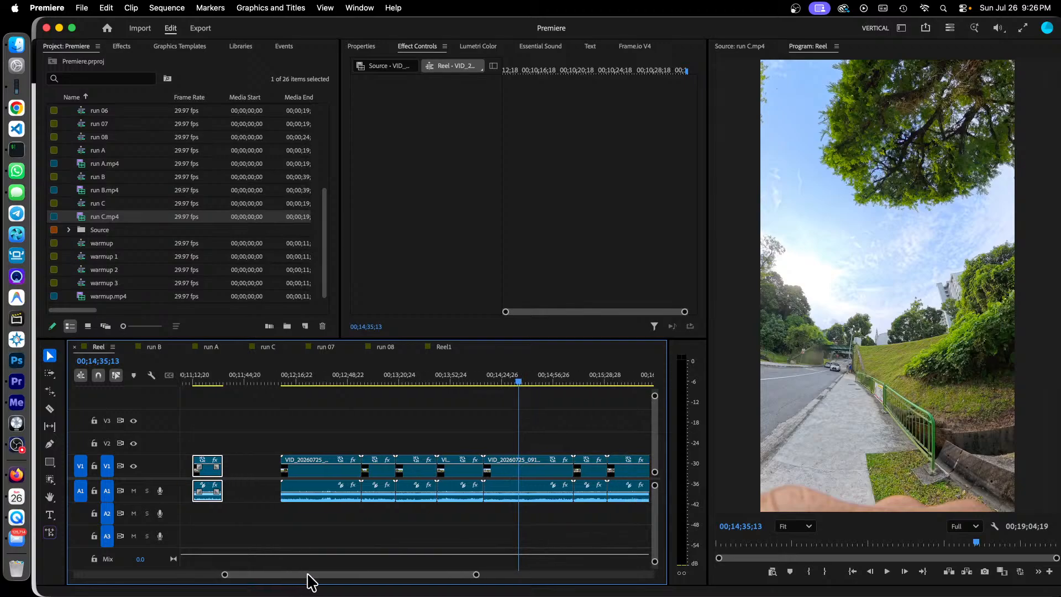
scroll(325, 585, "right", 4)
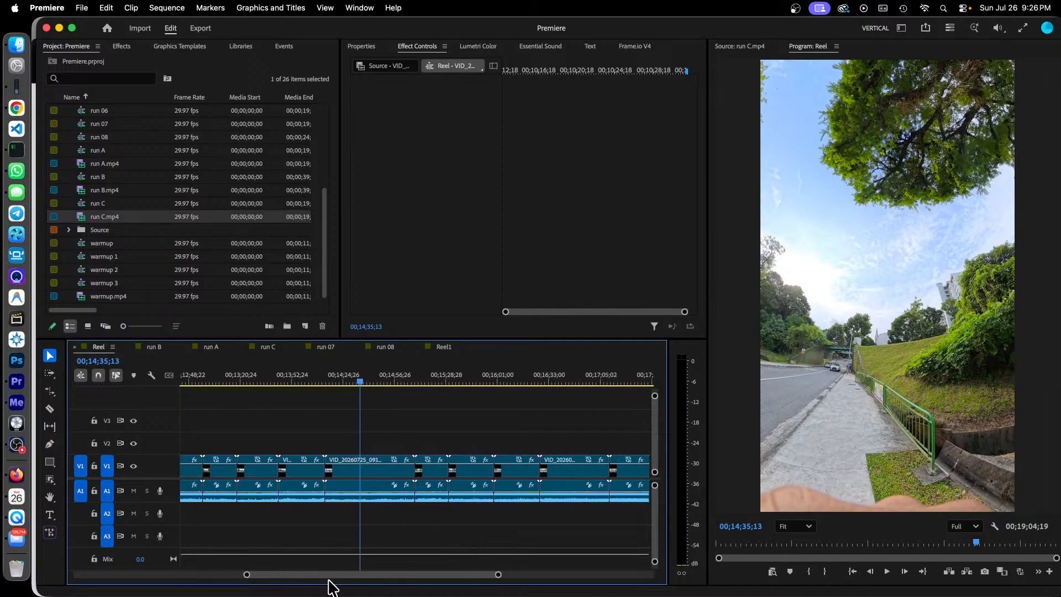
left_click(426, 381)
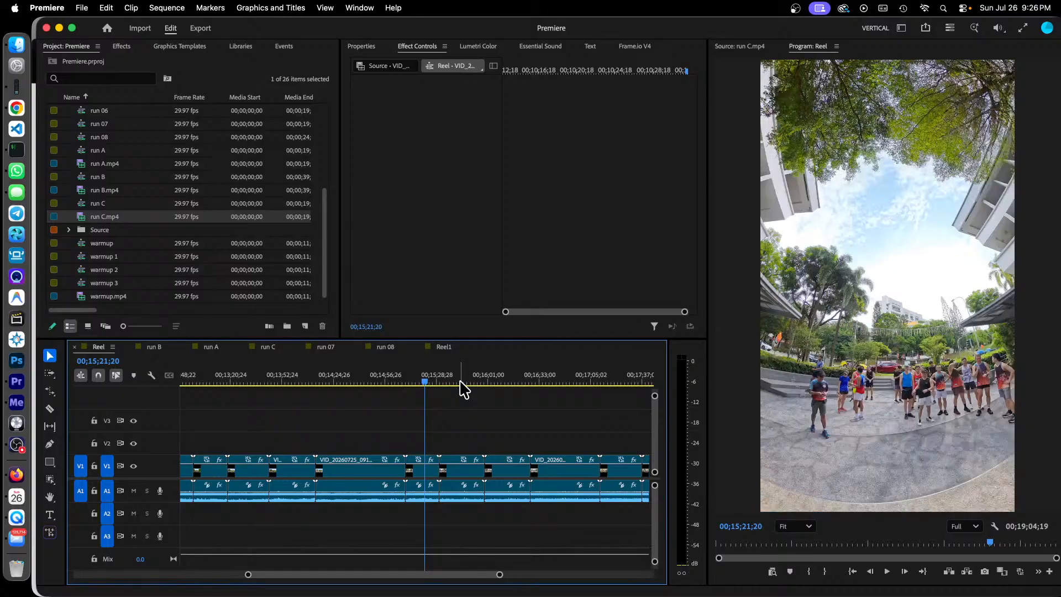
left_click(459, 381)
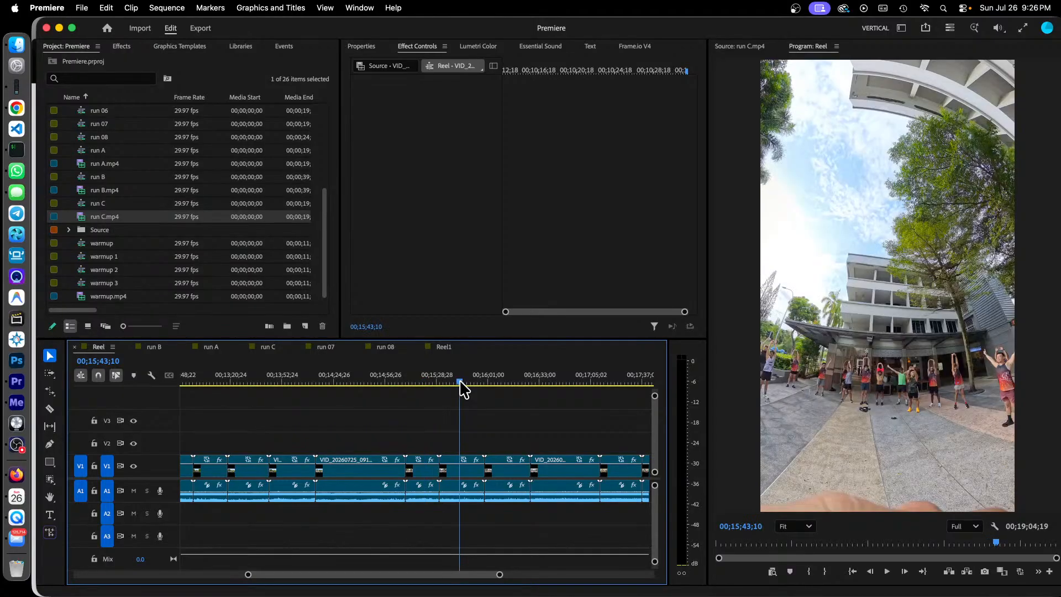
Step: Preview the closing clips of the Reel sequence at 00;16;14;28, 00;16;47;28, 00;17;24;24 and 00;17;42;10
left_click_drag(466, 580, 479, 580)
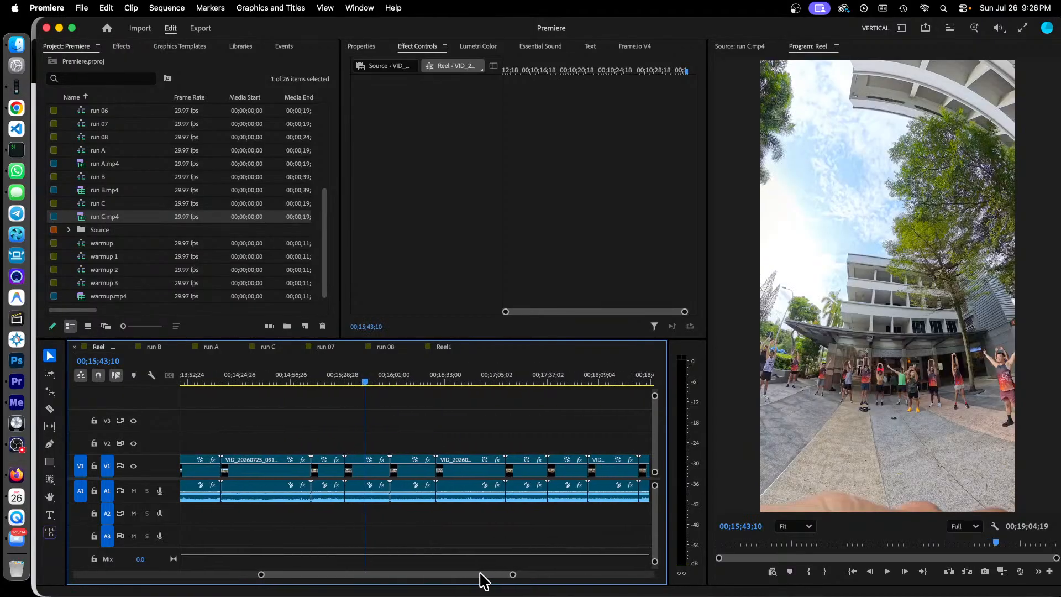
left_click(412, 380)
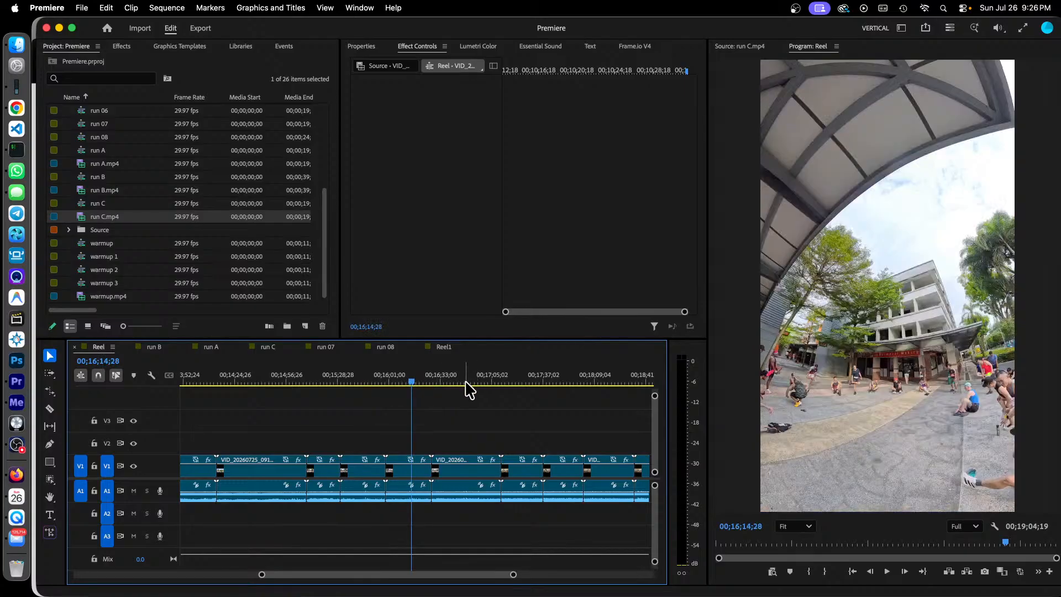
left_click(464, 381)
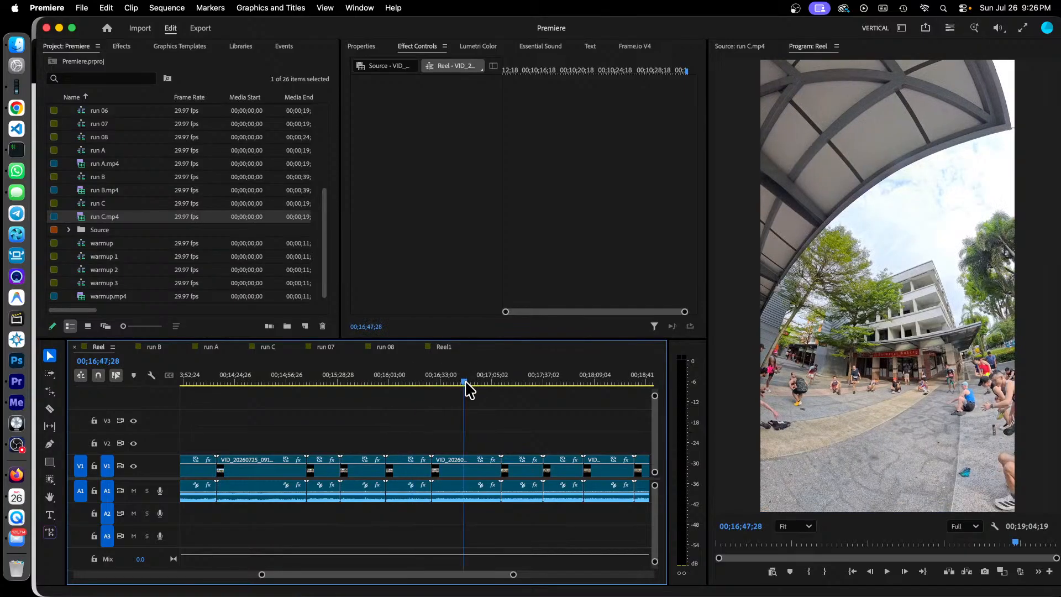
left_click(523, 382)
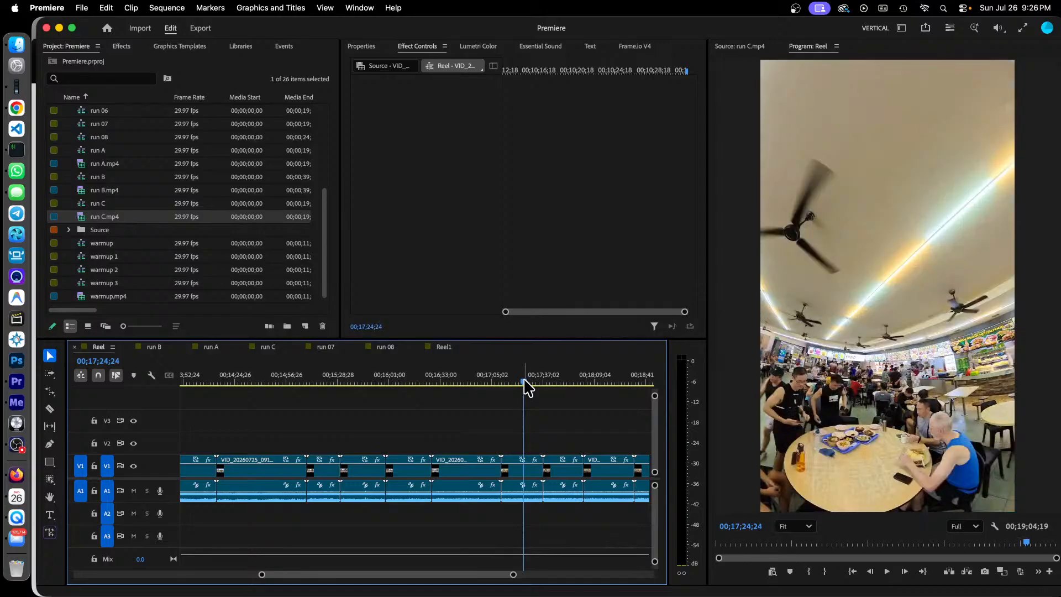
left_click(552, 382)
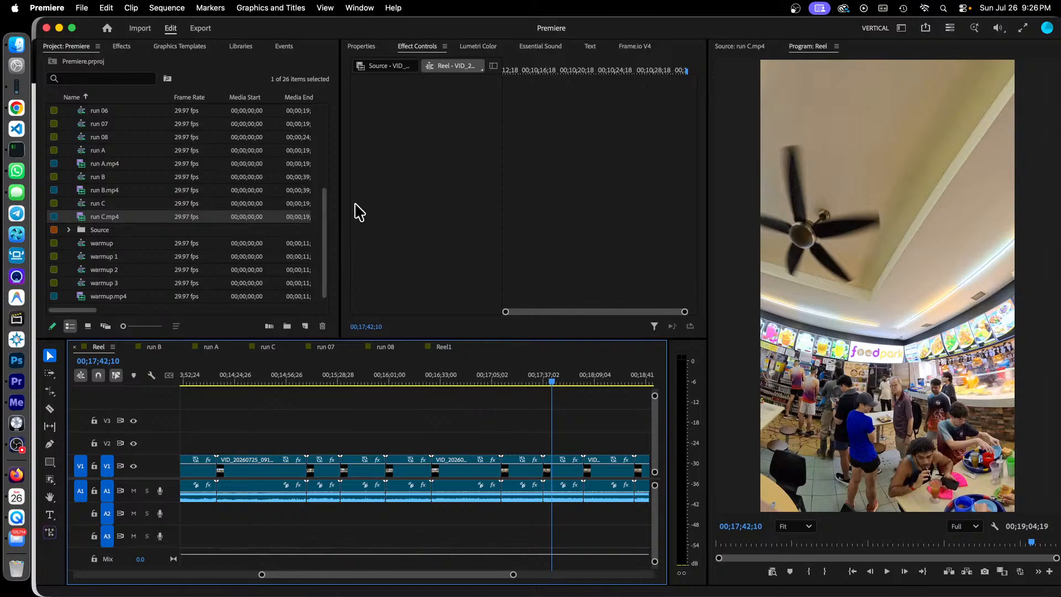
Step: Look through the sequences at the start of the project's item list
left_click_drag(325, 209, 338, 123)
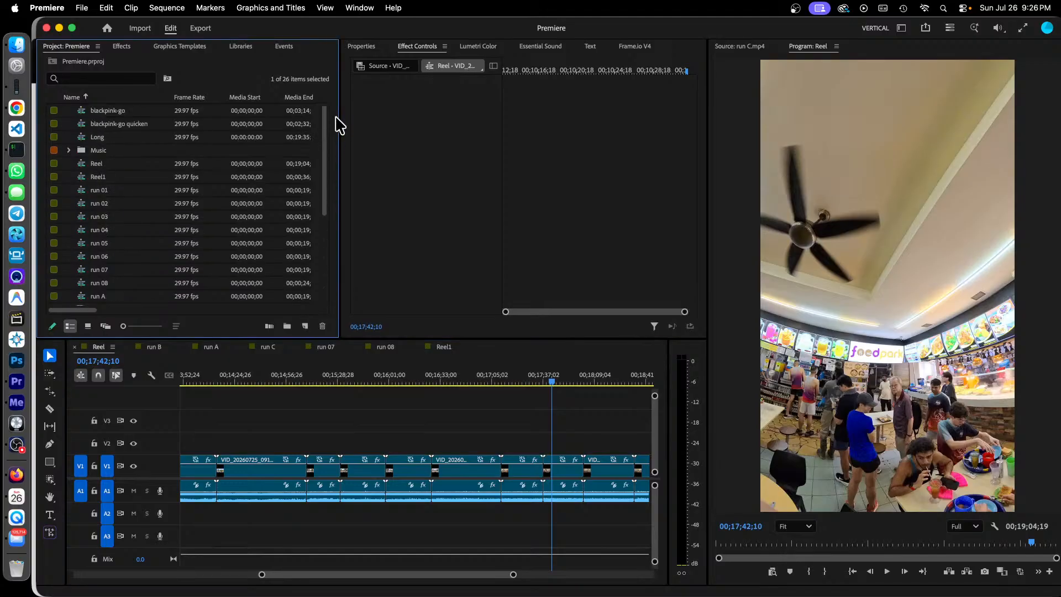